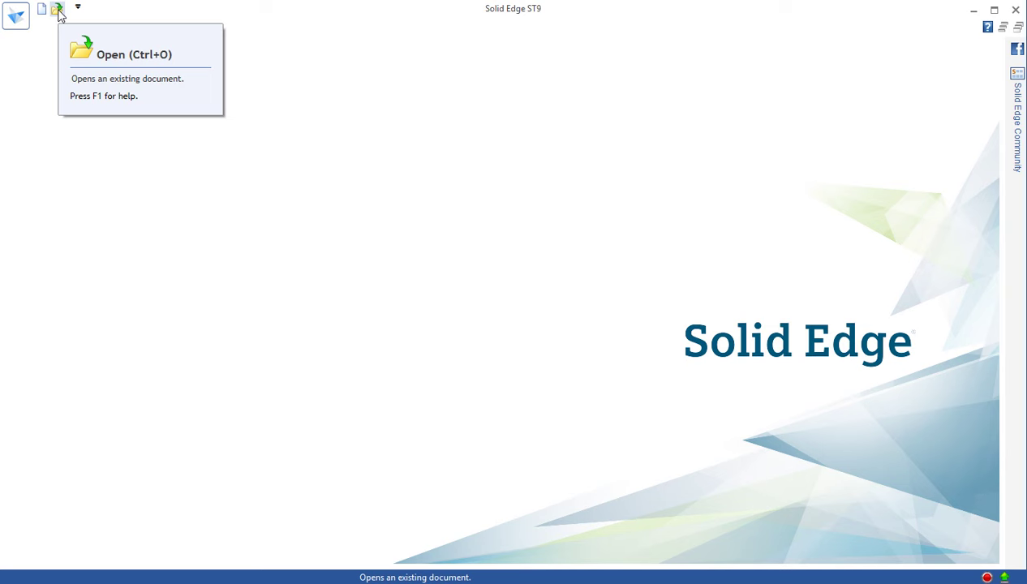
- Open the 'CAD assignment drawing templates' draft (*.dft) document
left_click(58, 12)
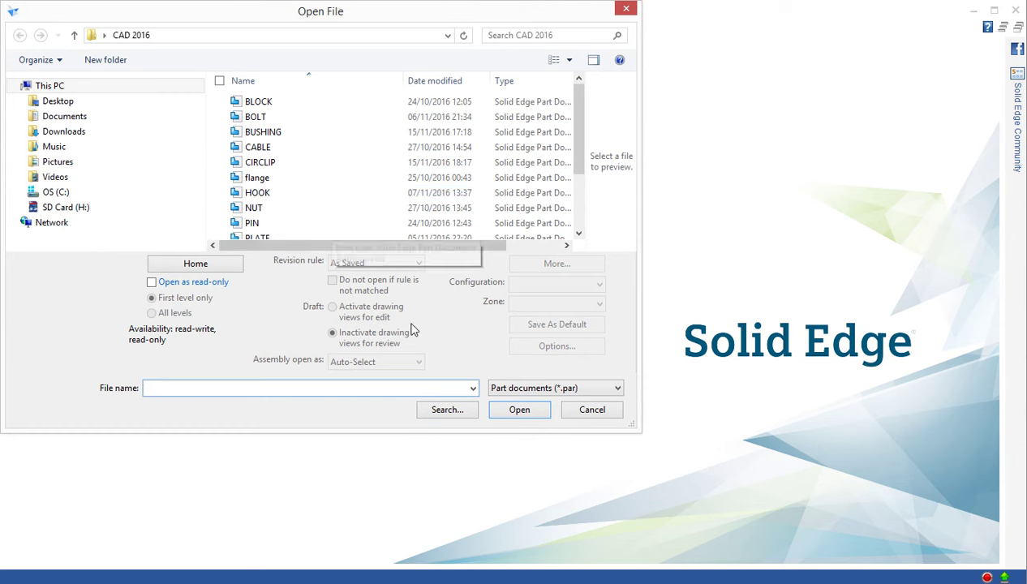
left_click(593, 392)
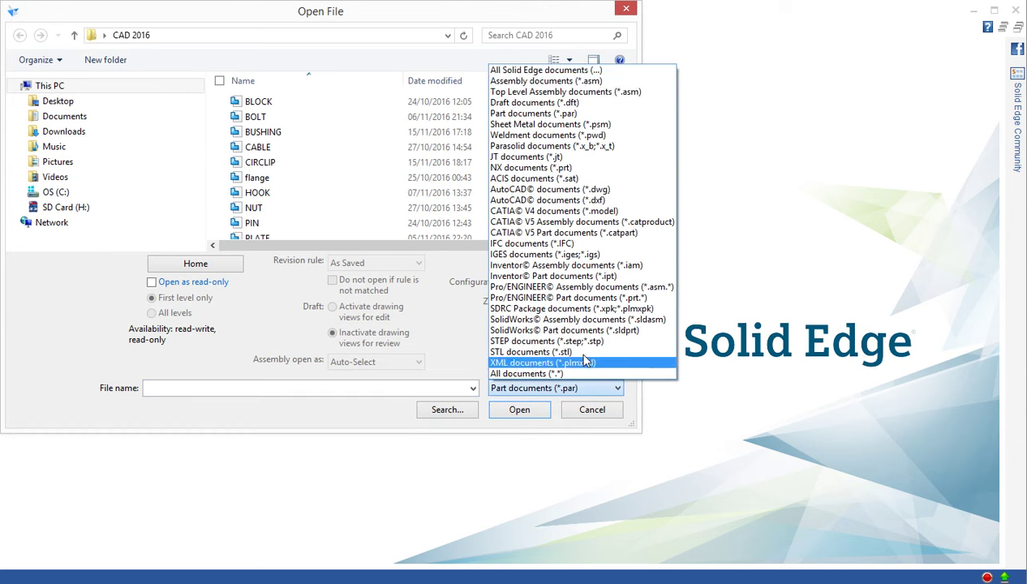
left_click(536, 104)
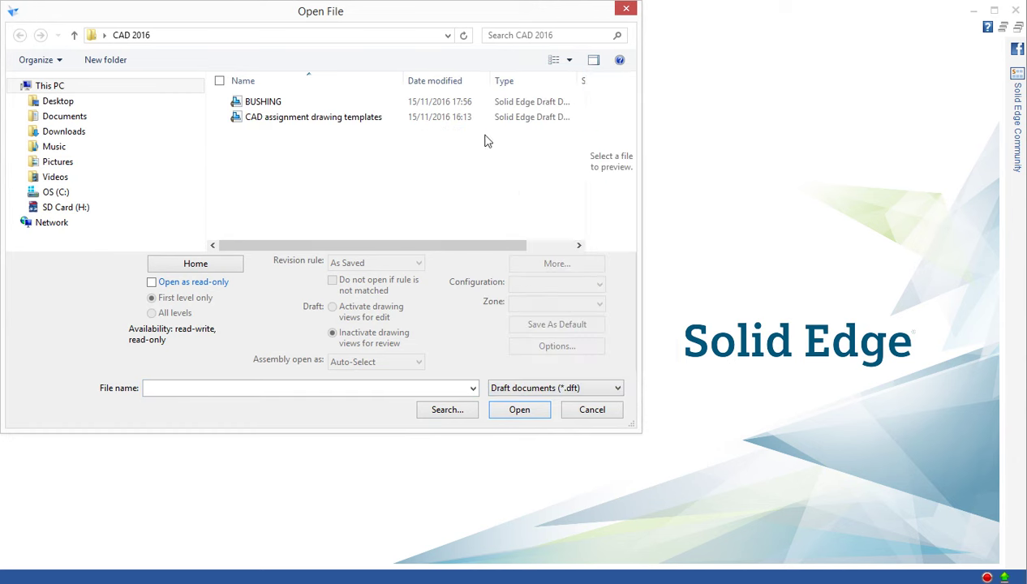
left_click(313, 117)
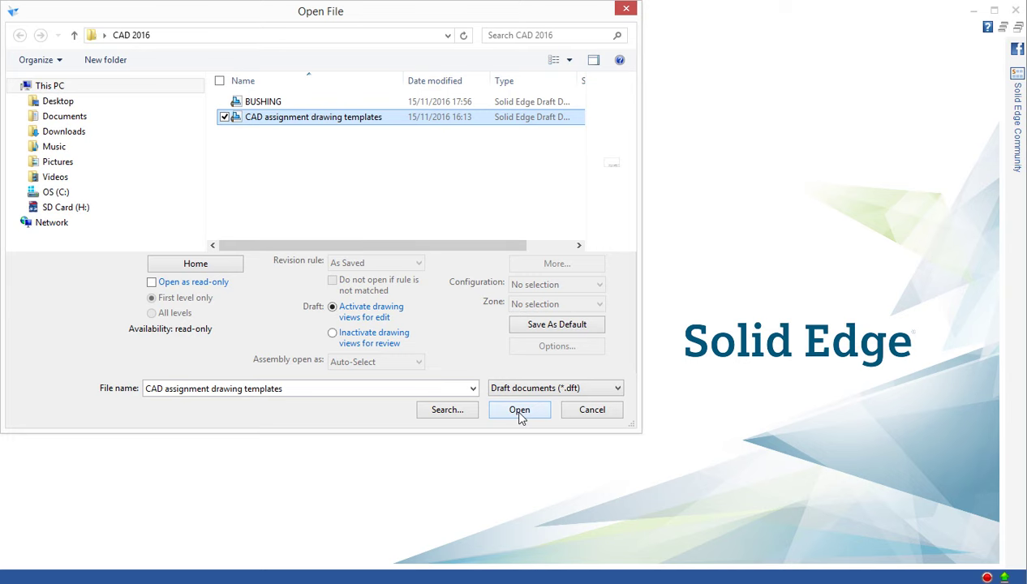
left_click(519, 410)
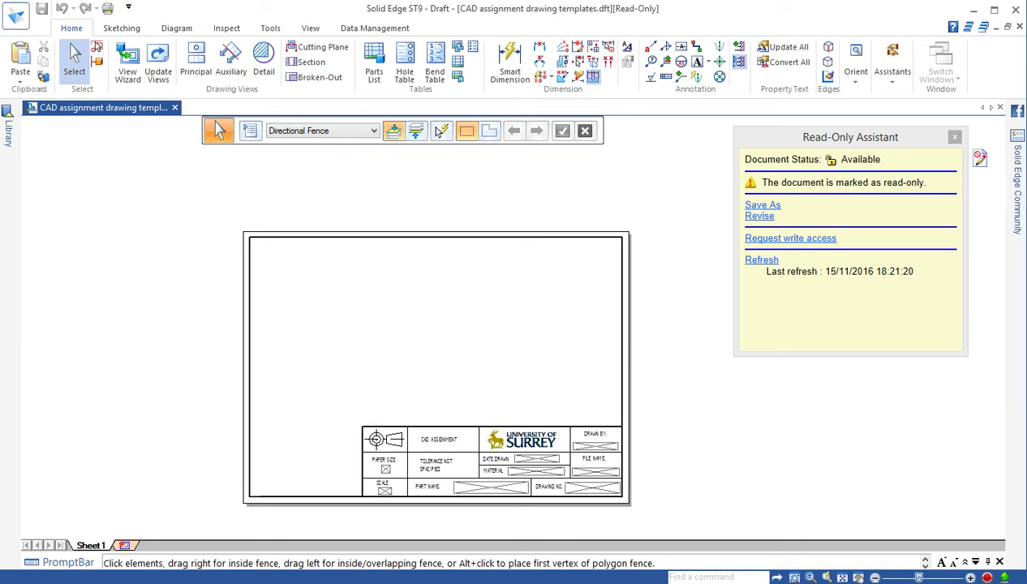
- Change the sheet background from A4-Sheet to A3-Sheet in Sheet Setup
left_click(954, 137)
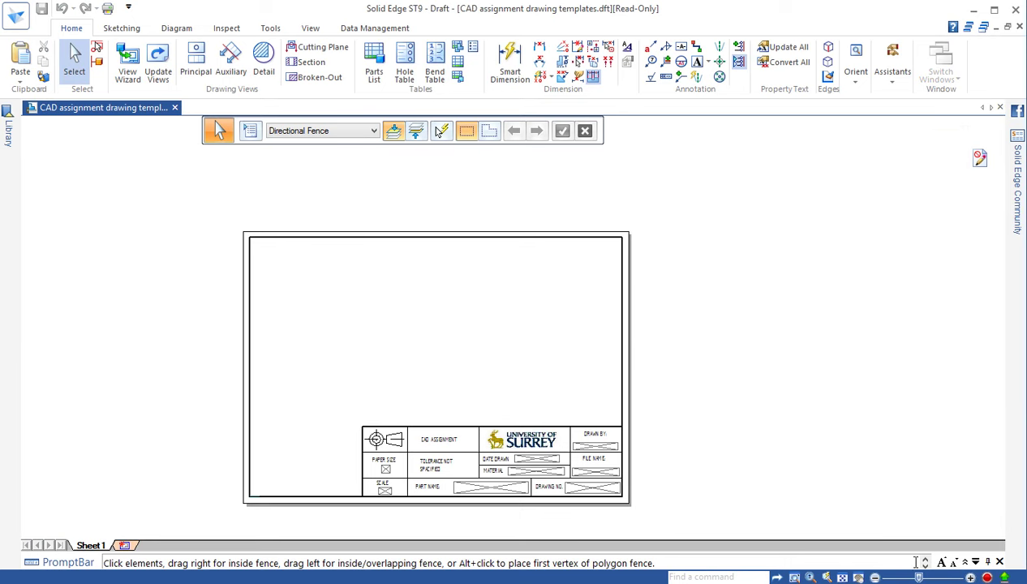
left_click(842, 577)
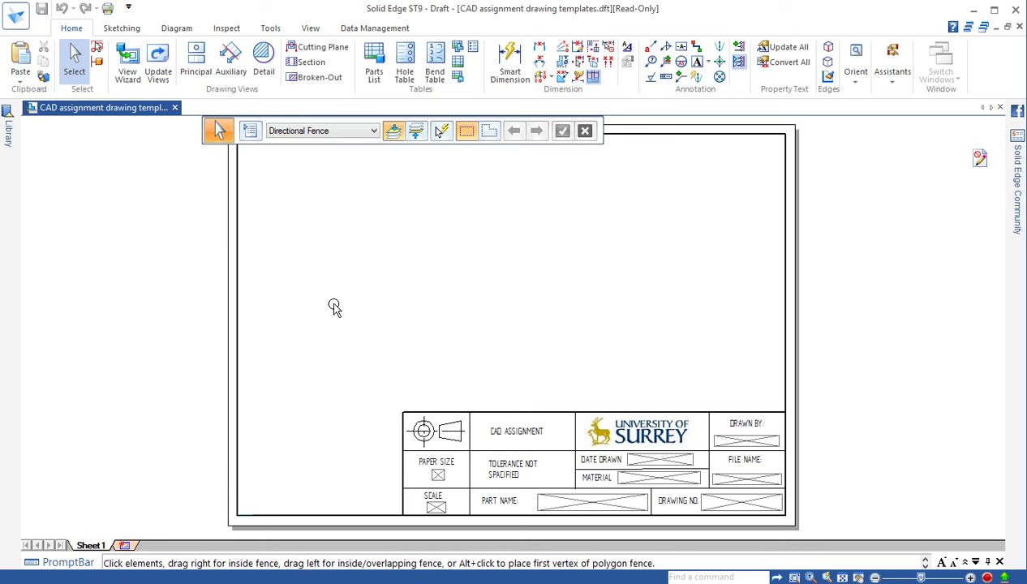
left_click(16, 16)
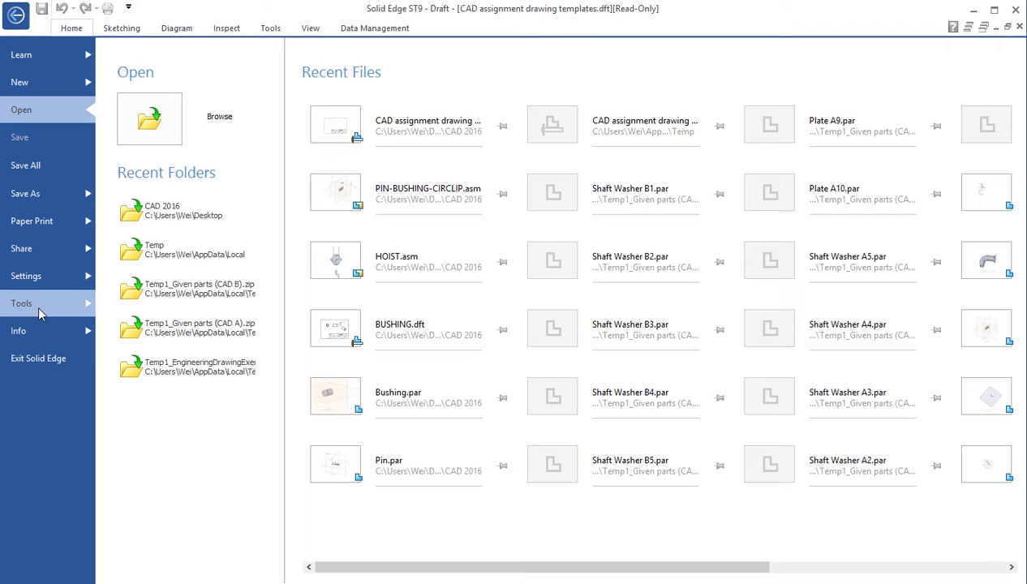
left_click(38, 276)
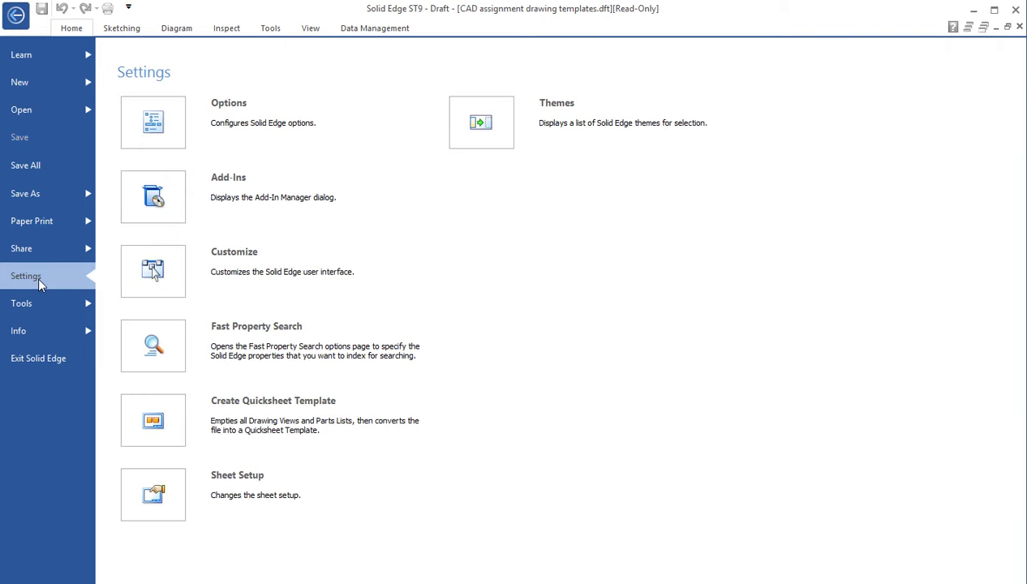
left_click(162, 499)
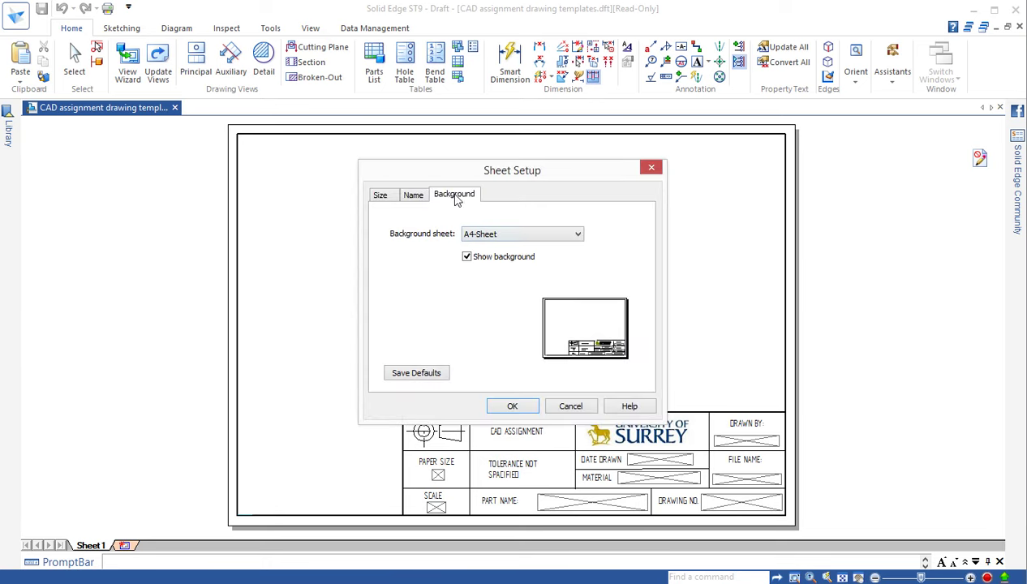
left_click(379, 198)
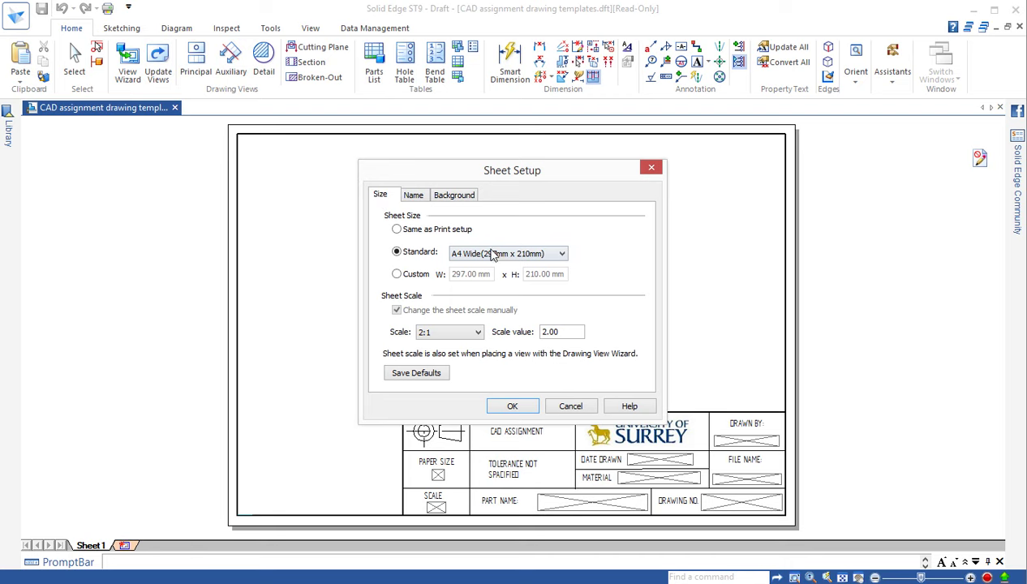
left_click(457, 198)
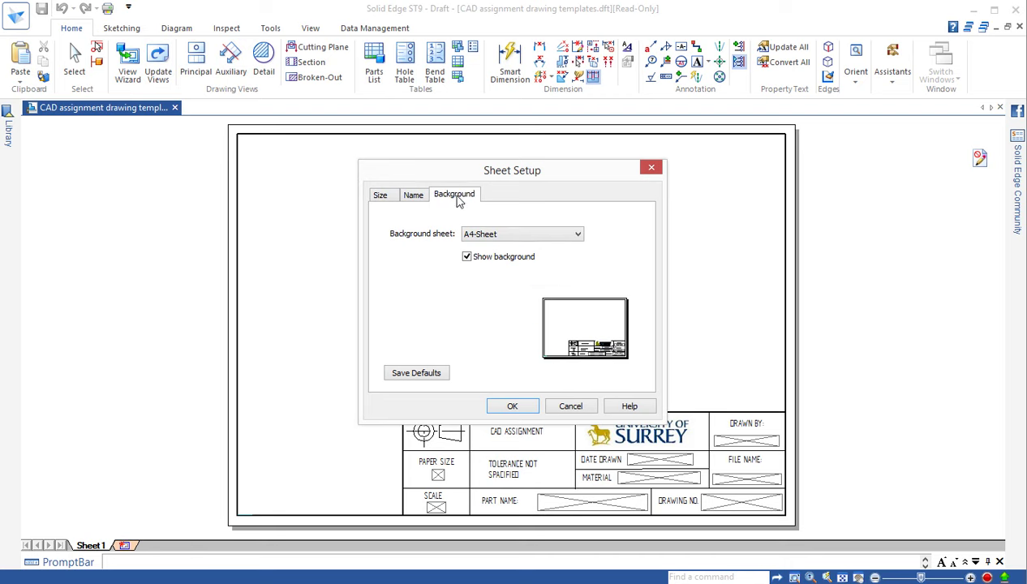
left_click(577, 234)
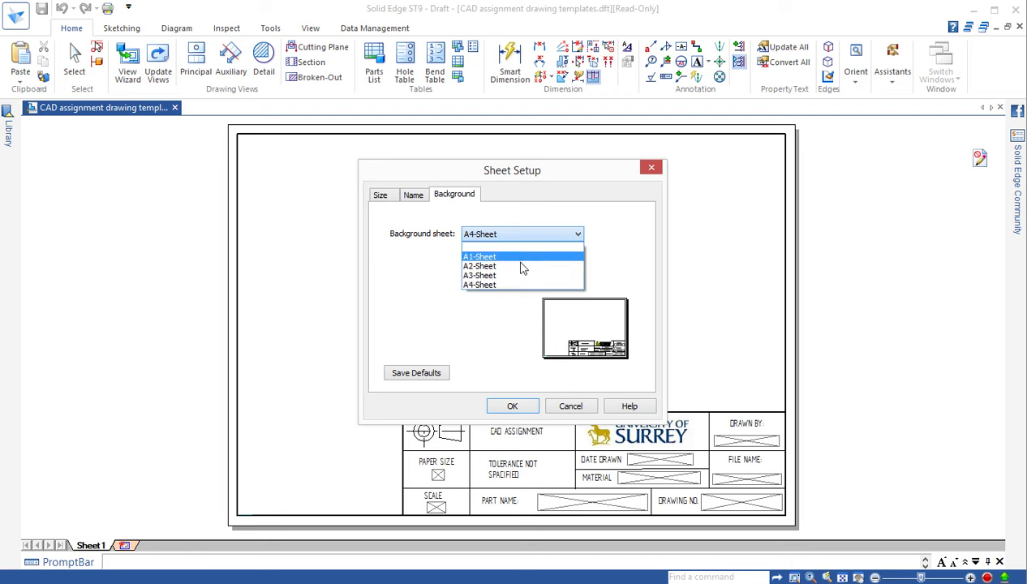
left_click(501, 278)
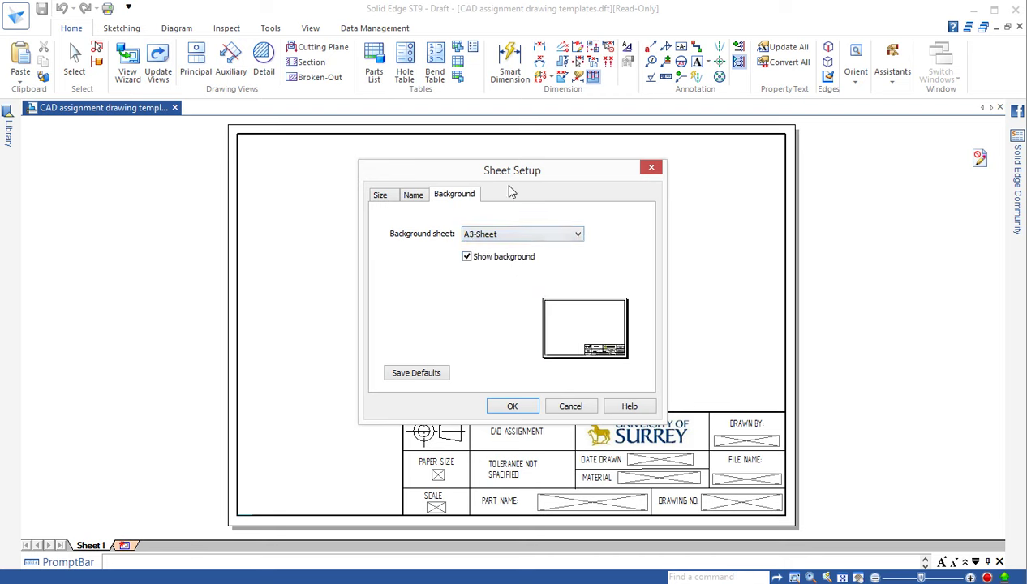
left_click(513, 406)
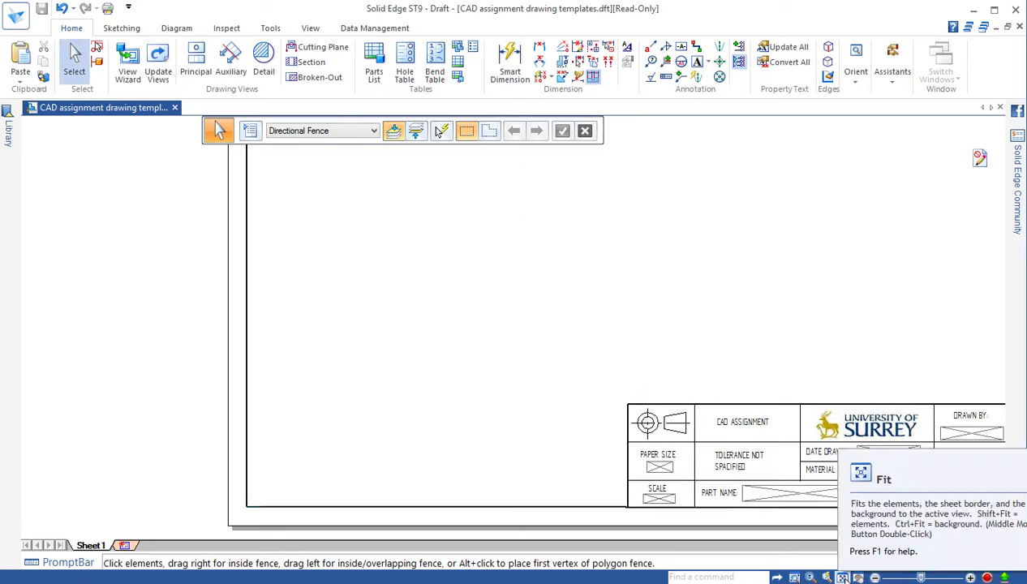
- Start the View Wizard using the PIN-BUSHING-CIRCLIP assembly (*.asm) as the model
left_click(859, 578)
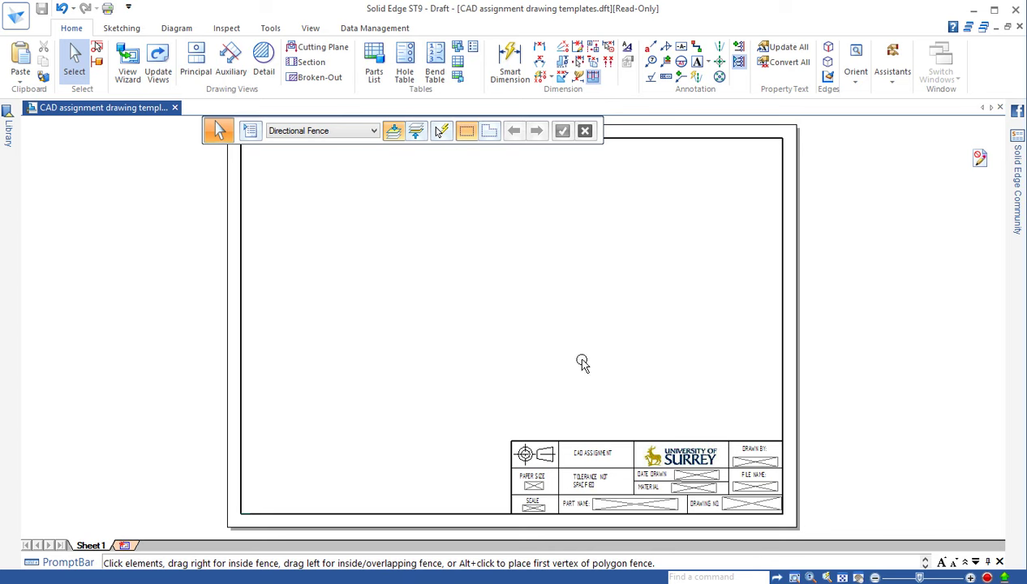
left_click(129, 65)
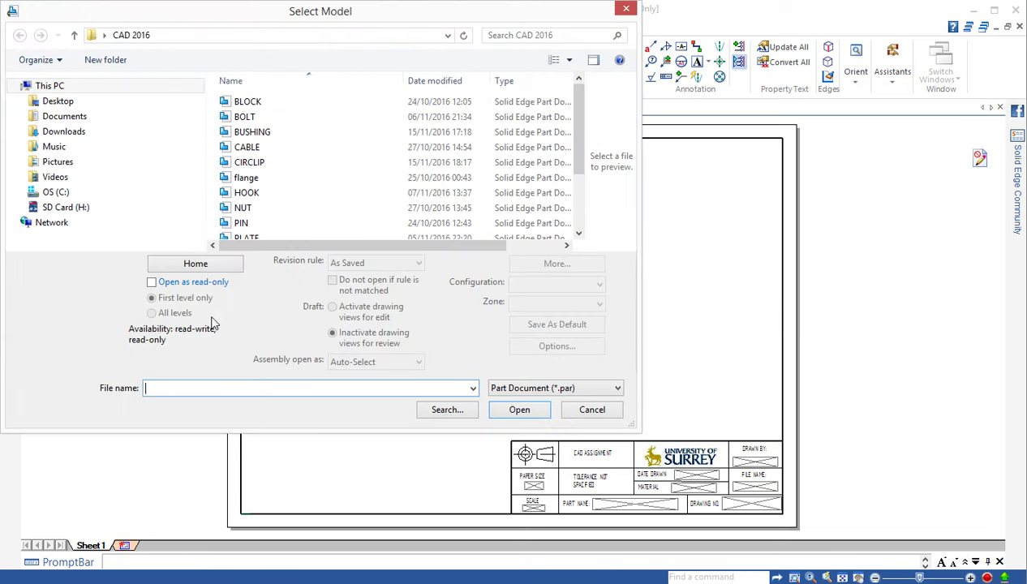
left_click(565, 389)
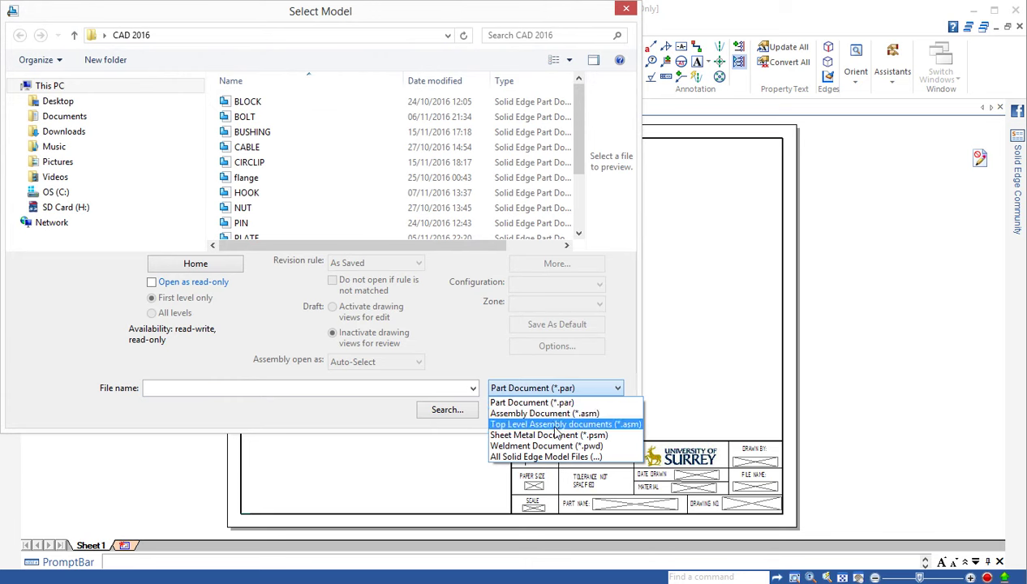
left_click(547, 414)
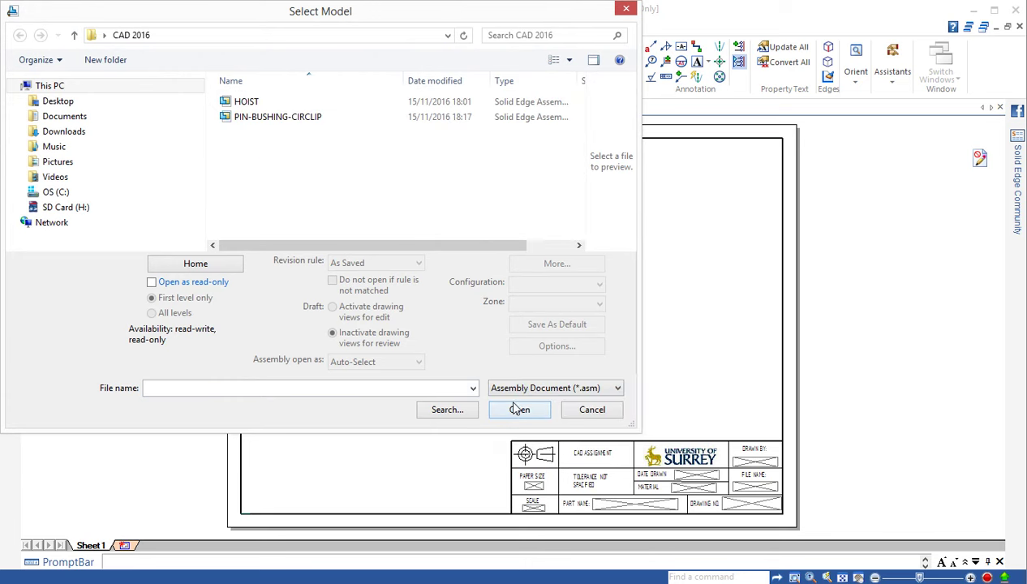
left_click(264, 119)
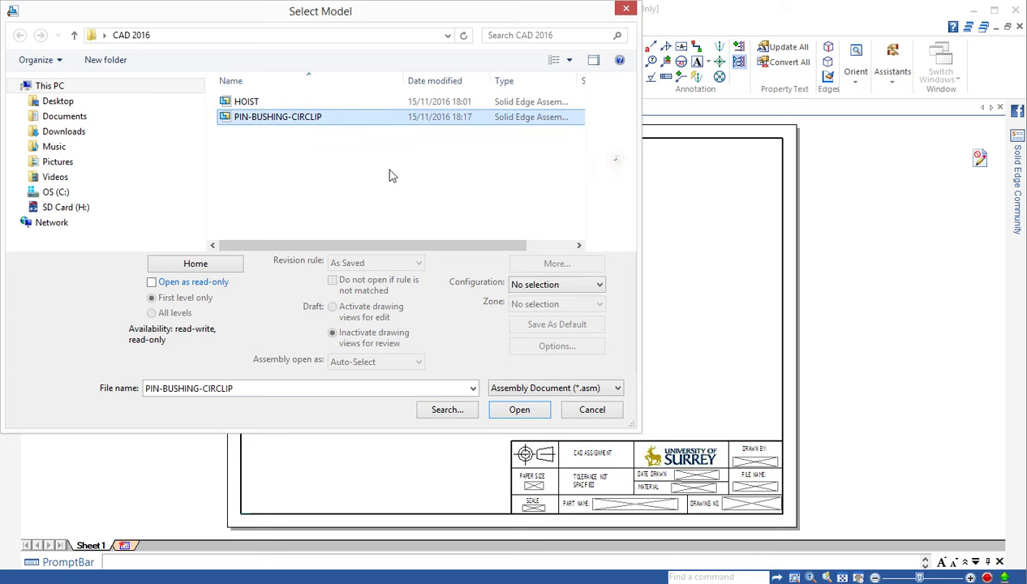
left_click(520, 411)
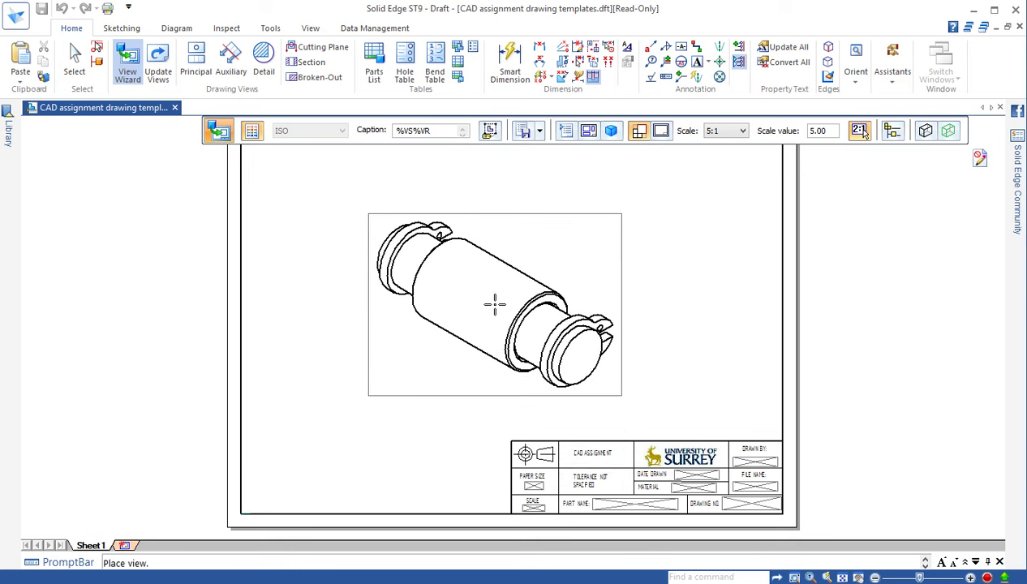
- Try custom primary view orientations (bottom, right, top) in the view layout options
left_click(589, 133)
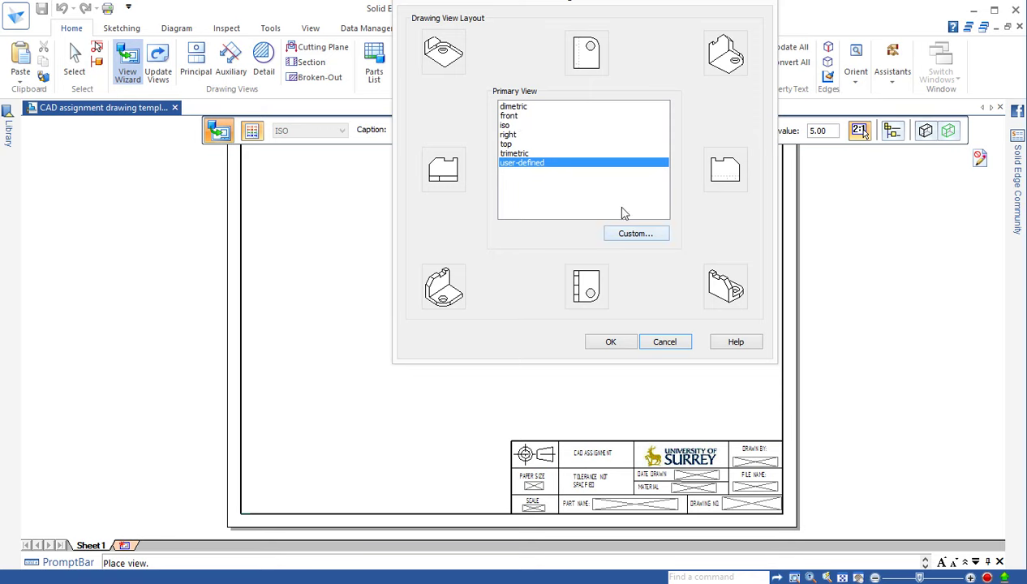
left_click(637, 233)
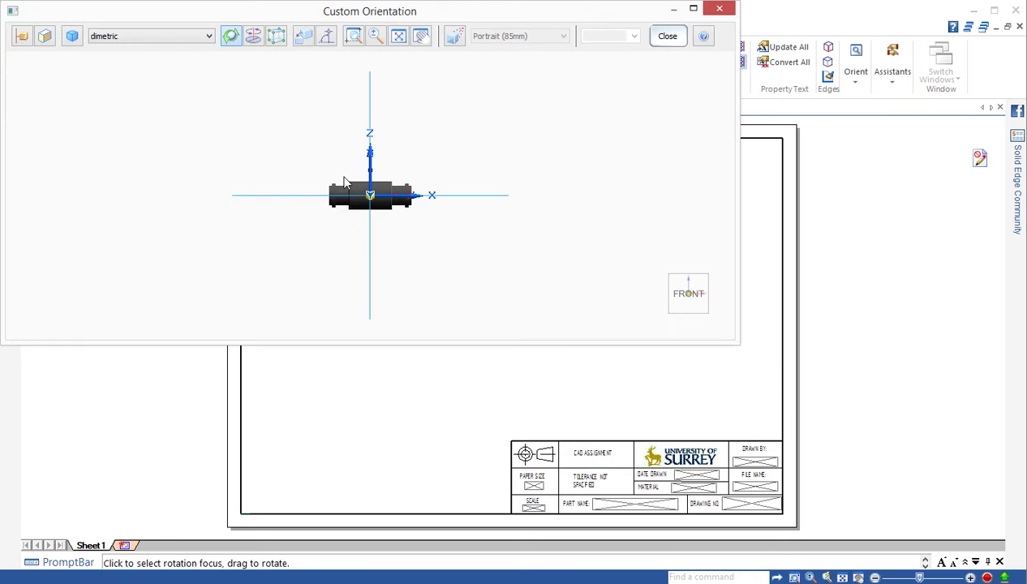
left_click(275, 37)
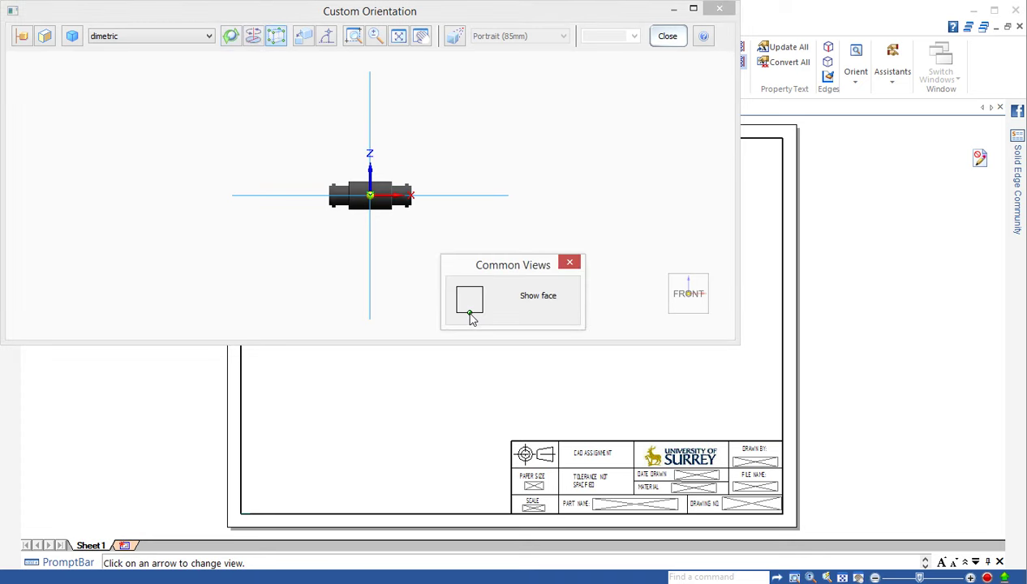
left_click(469, 314)
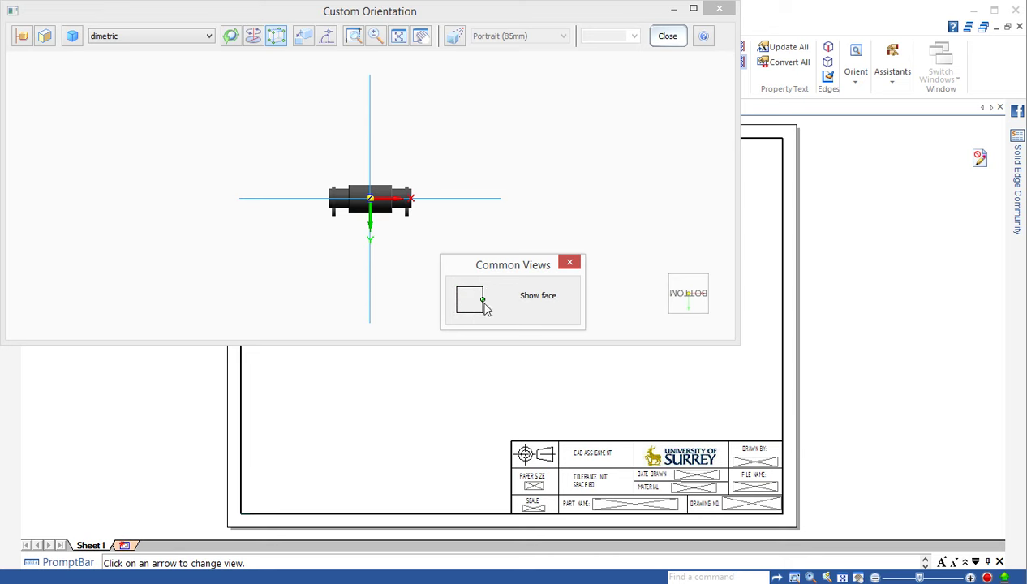
left_click(484, 301)
left_click(483, 301)
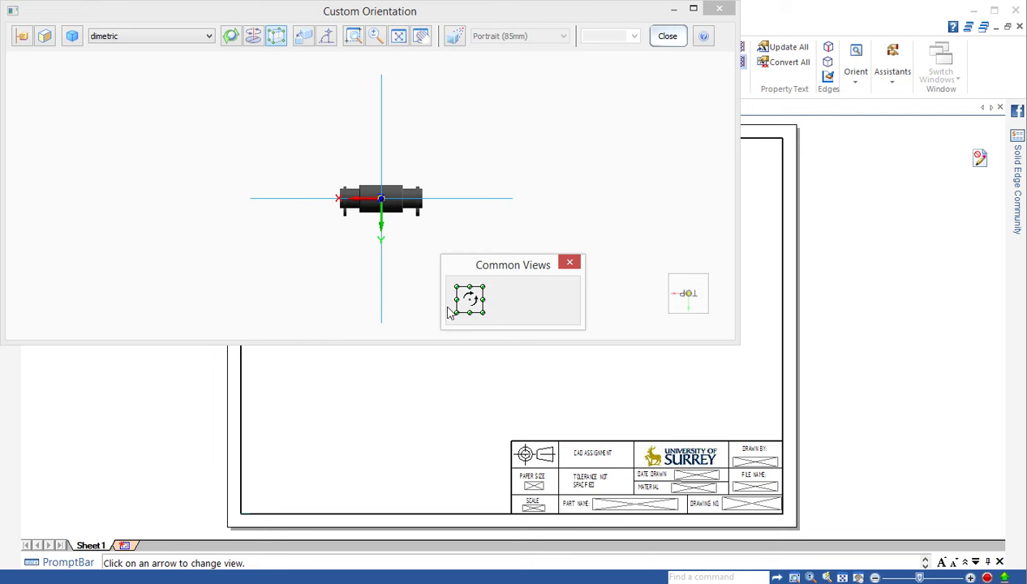
left_click(667, 37)
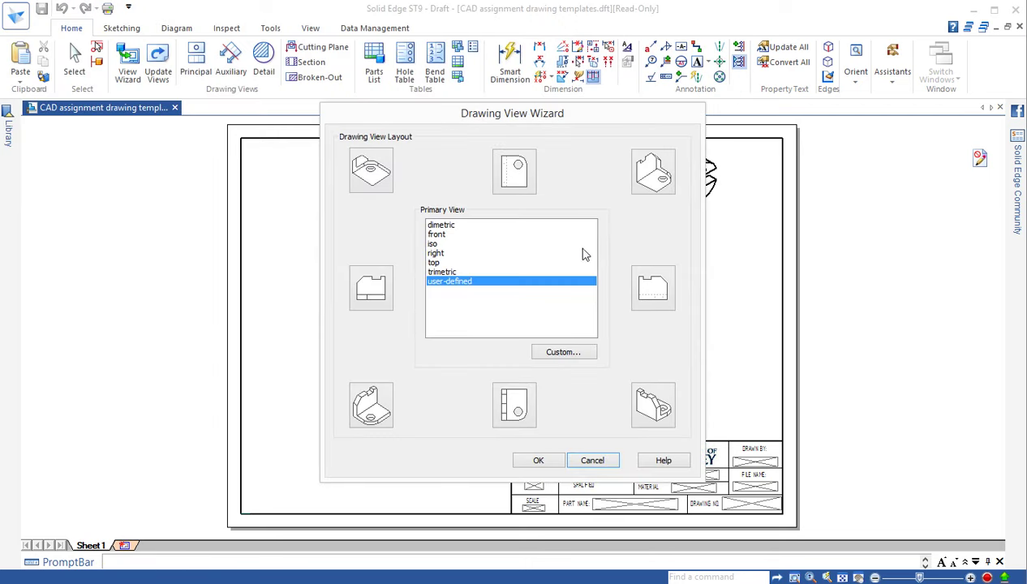
- Choose front as primary view, adding a right side view and two isometric views
left_click(437, 234)
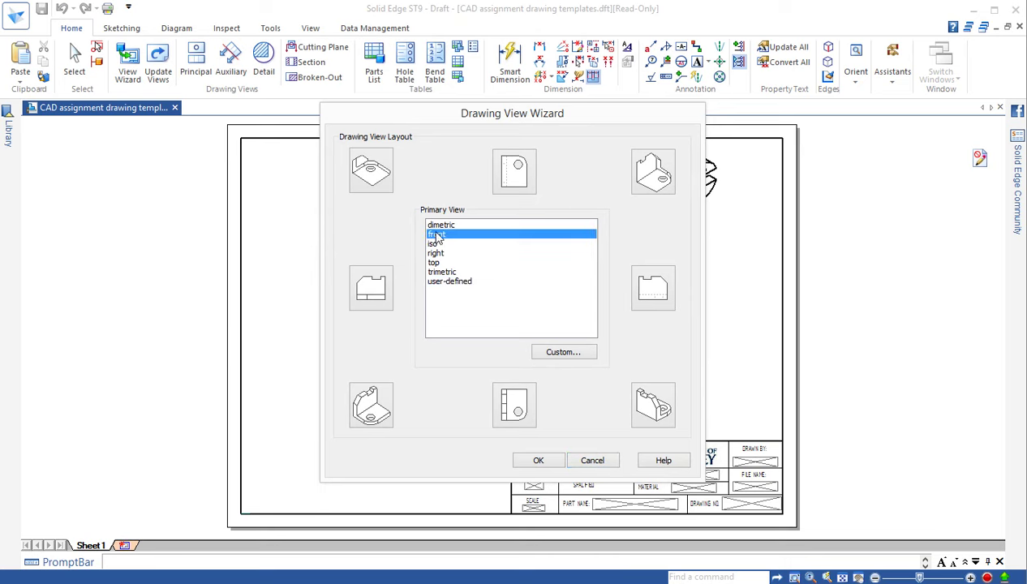
left_click(657, 290)
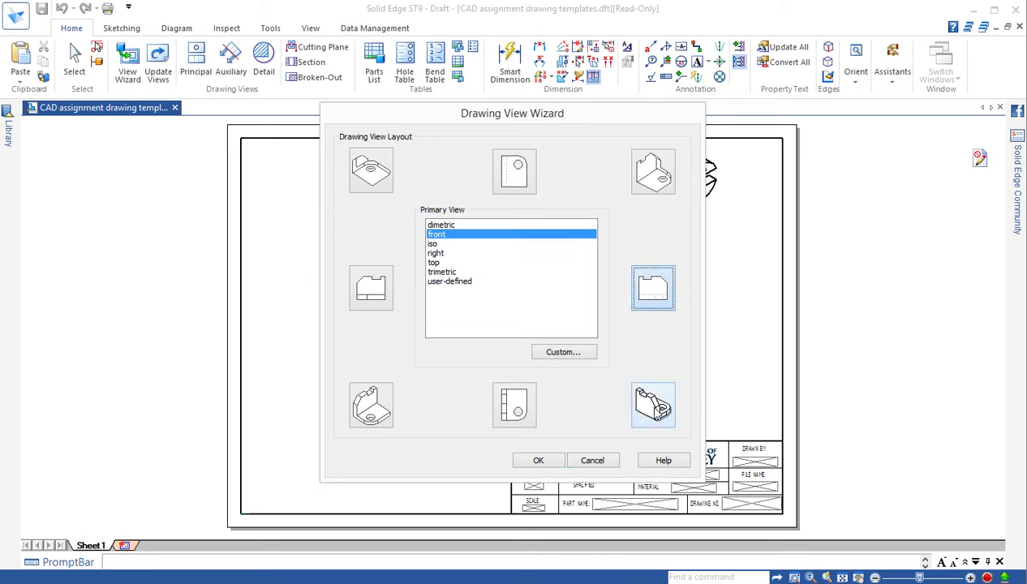
left_click(654, 403)
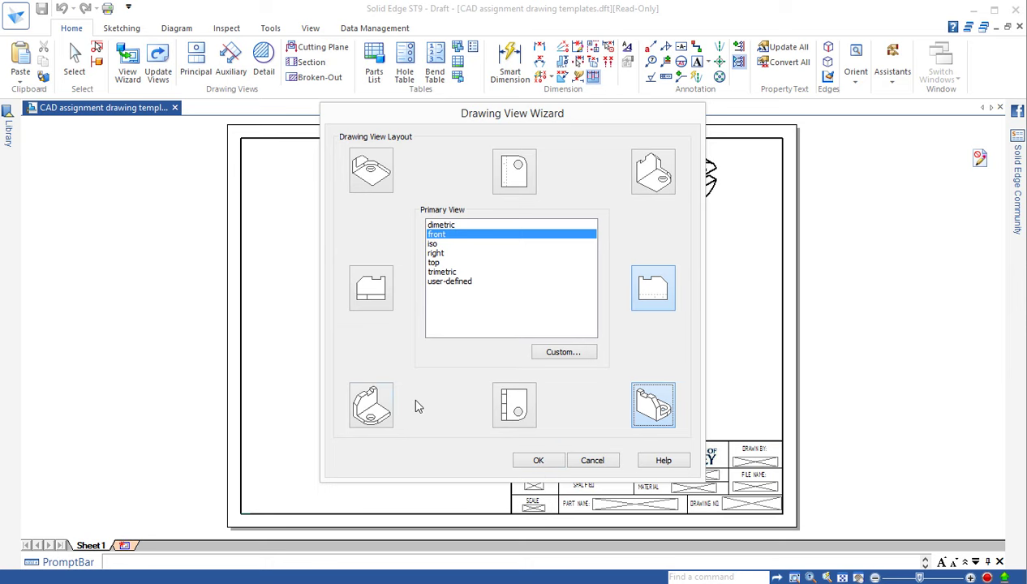
left_click(358, 408)
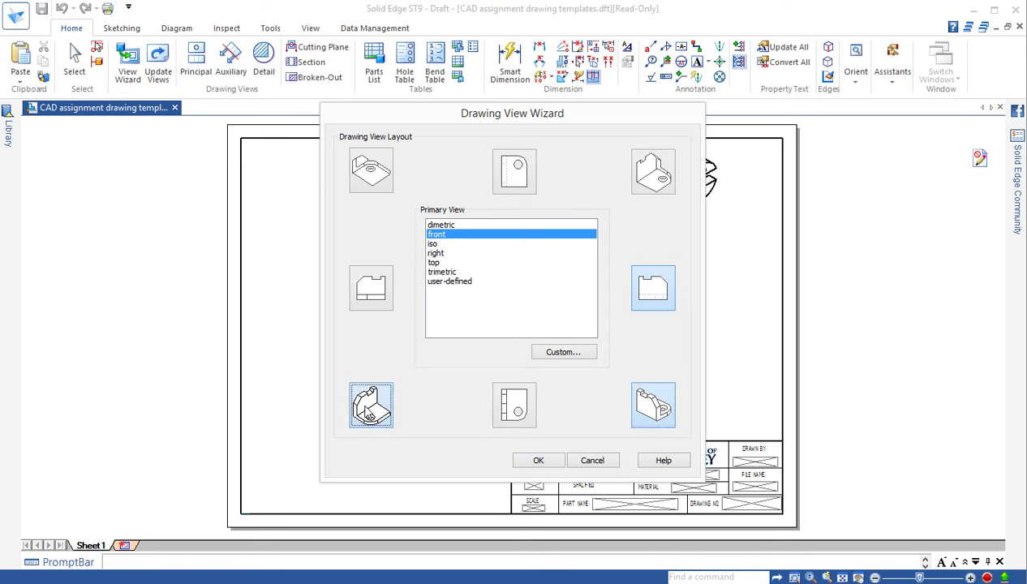
- Place the wizard's drawing views on the sheet at 2:1 scale
left_click(538, 461)
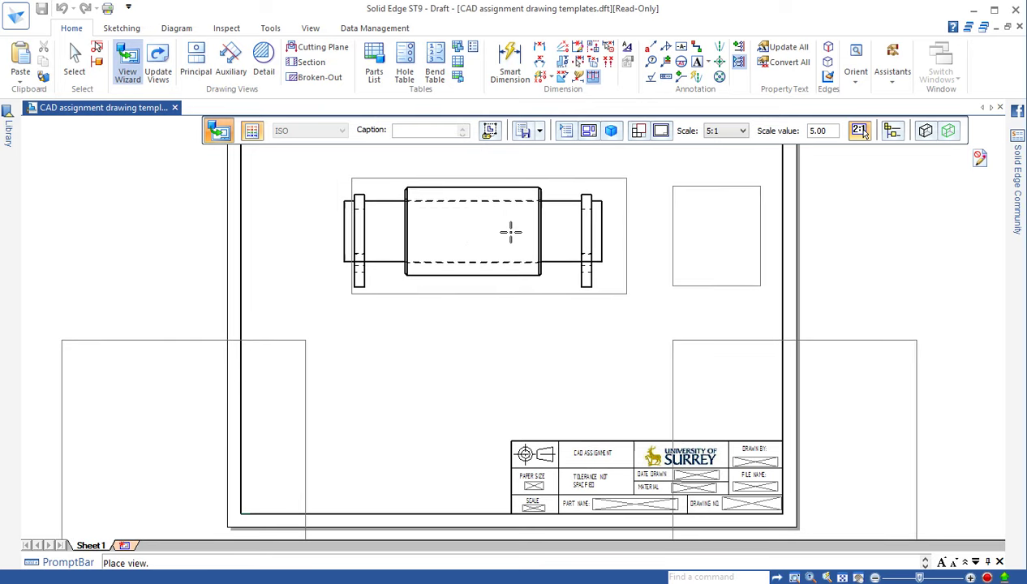
left_click(741, 133)
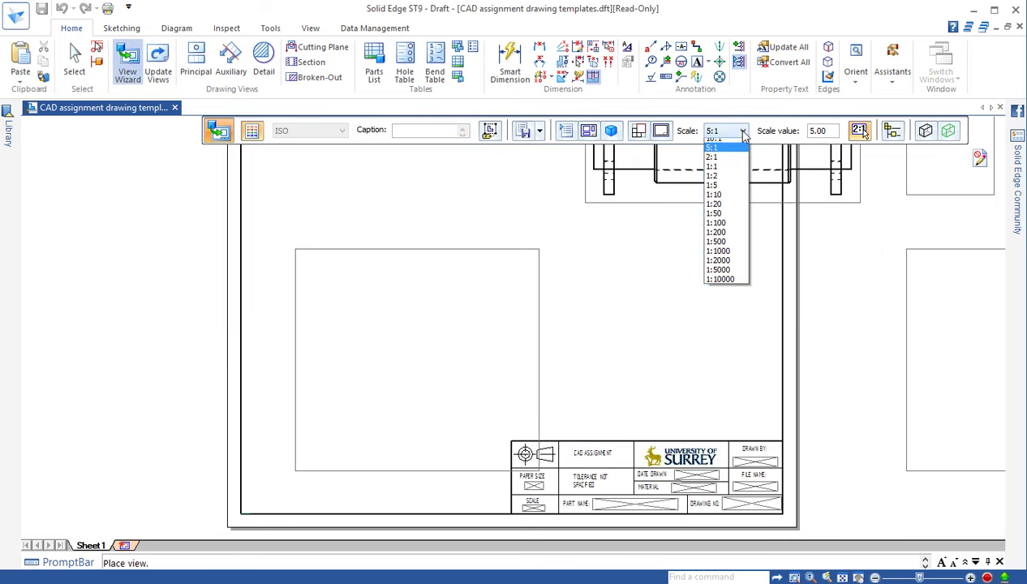
left_click(718, 183)
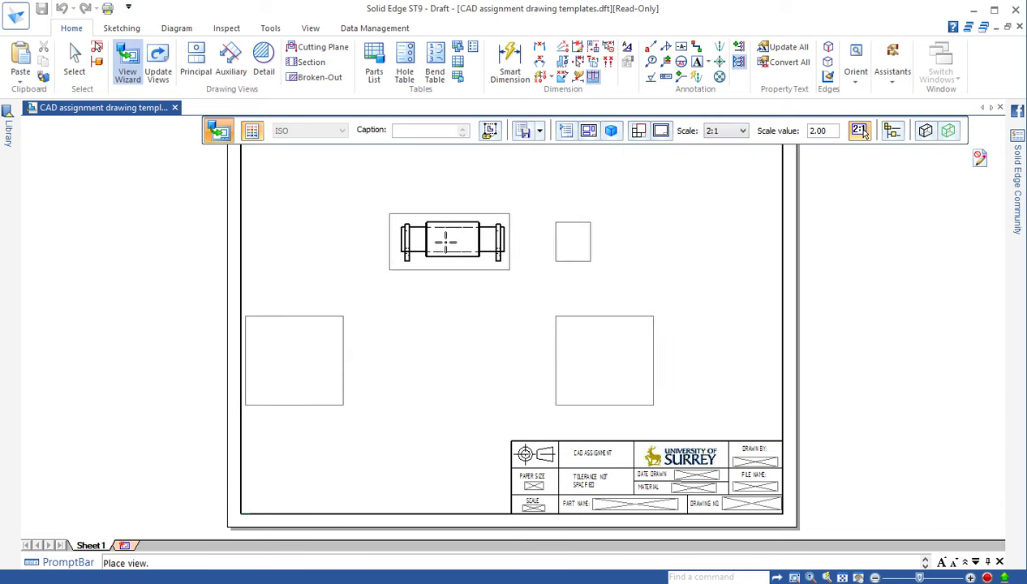
left_click(859, 130)
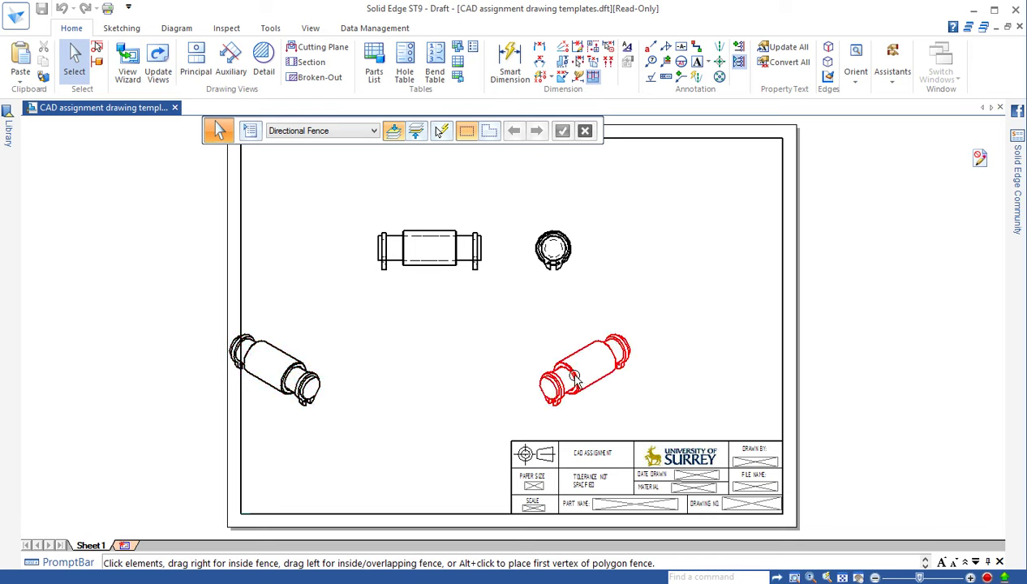
- Delete the extra isometric view on the left of the sheet
left_click(306, 375)
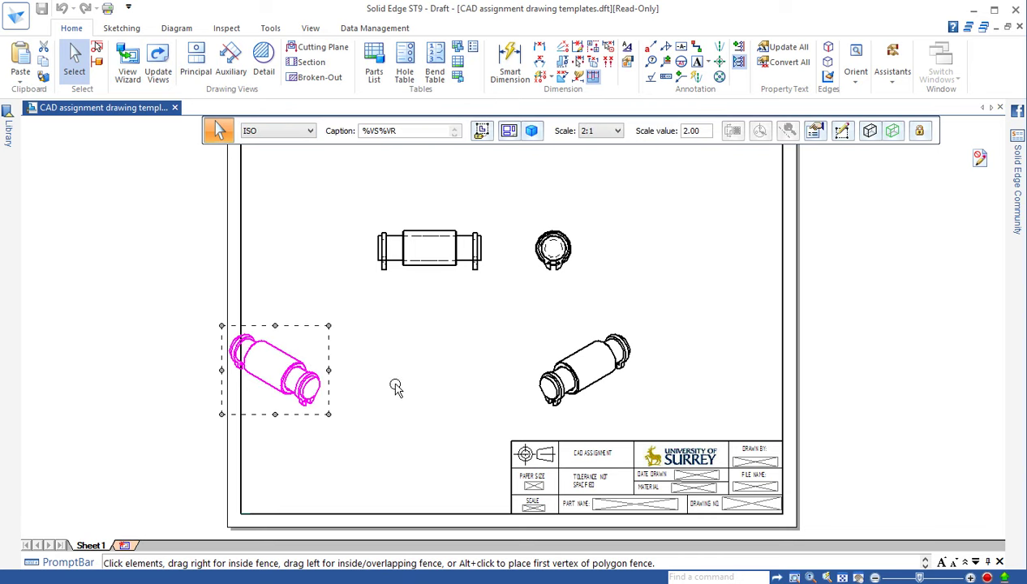
key("Delete")
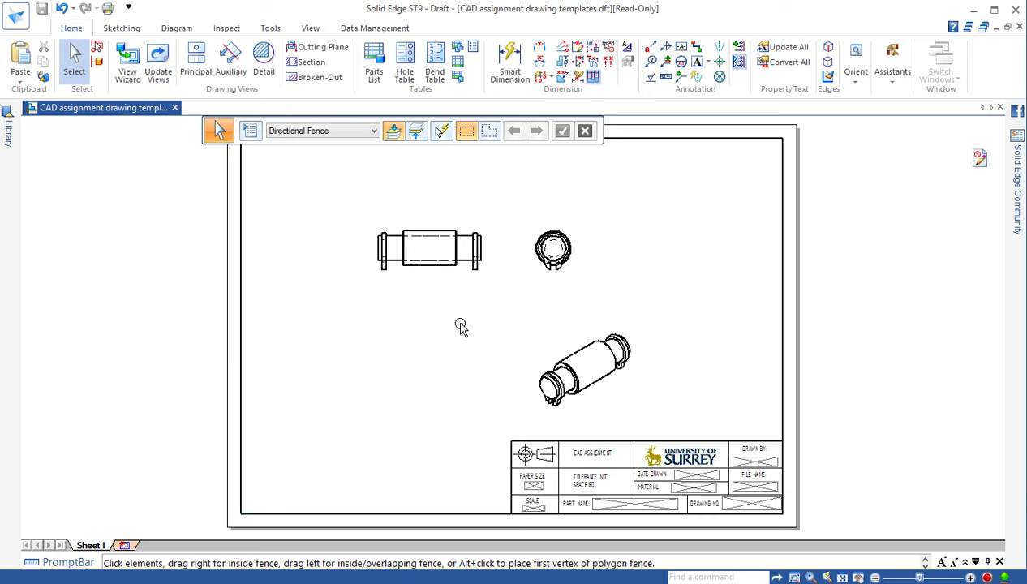
scroll(461, 323, "down", 1)
scroll(462, 319, "up", 2)
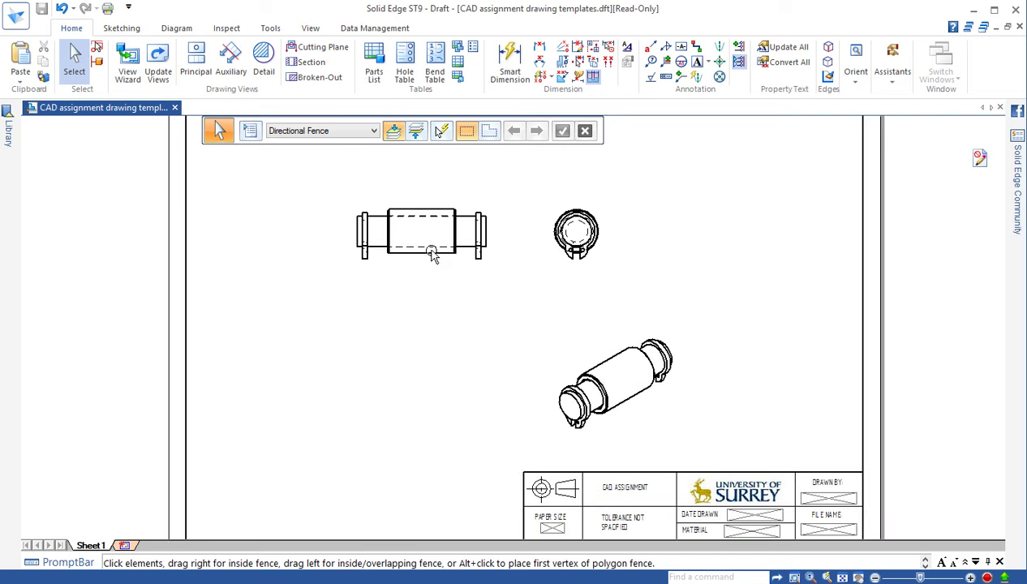
- Move the front and side views left and the isometric view to the upper right
left_click(432, 254)
left_click_drag(433, 254, 369, 263)
left_click_drag(563, 240, 531, 247)
left_click(677, 363)
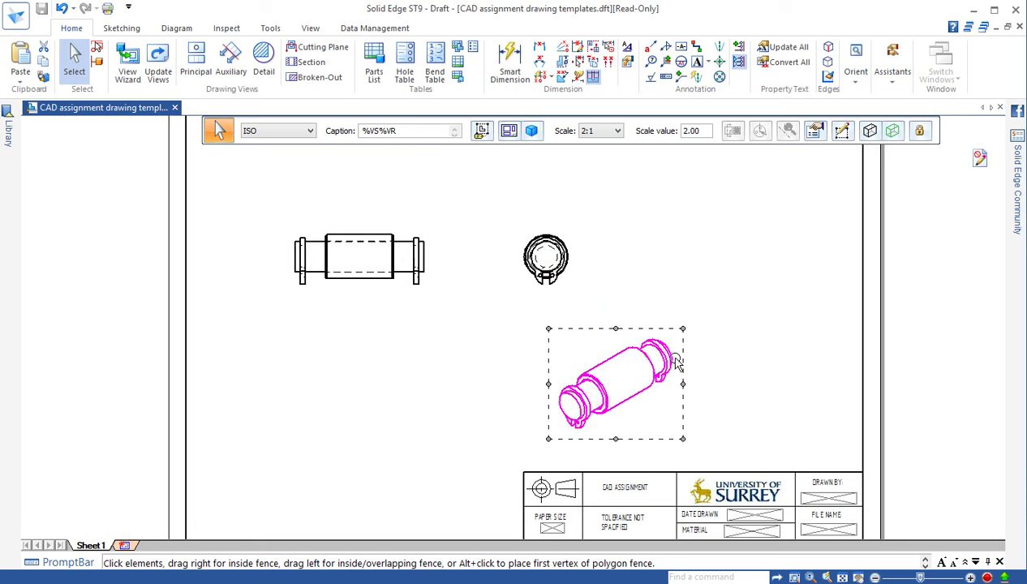
left_click_drag(677, 363, 769, 235)
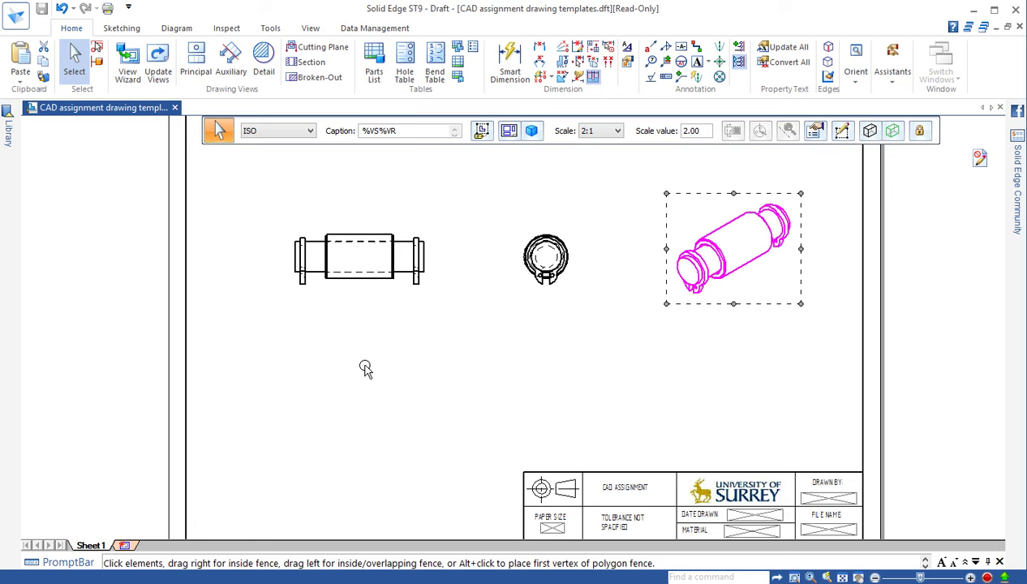
scroll(582, 339, "down", 2)
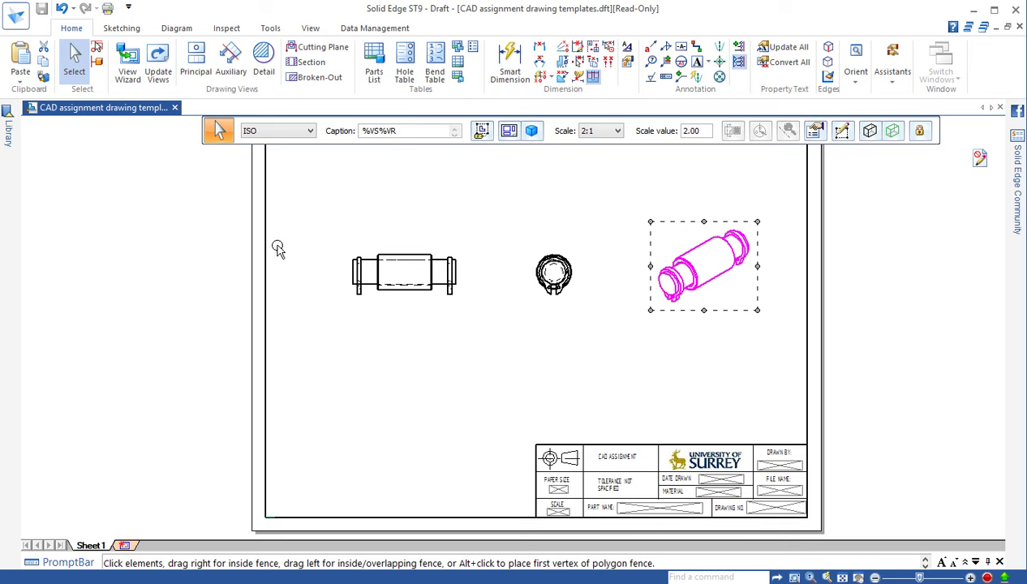
- Create a parts list based on the front drawing view
left_click(374, 72)
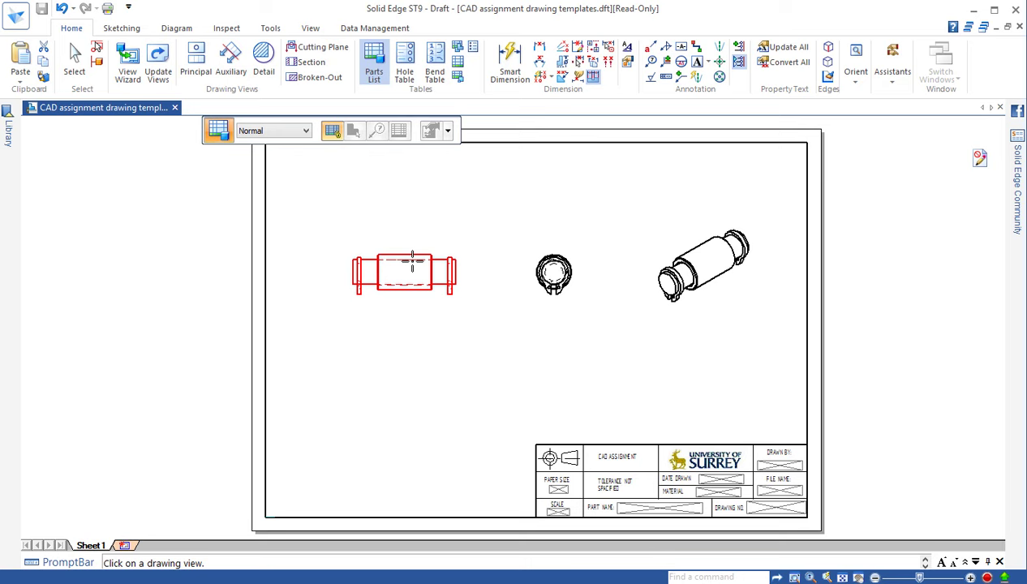
left_click(412, 261)
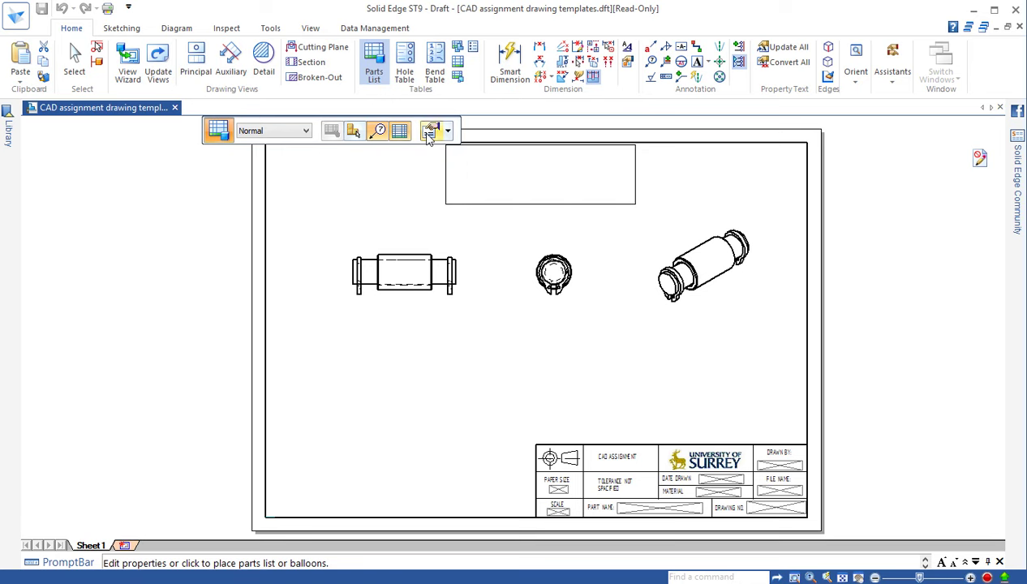
- Turn off 'Use Item Count for lower text' in the parts list balloon properties
left_click(430, 134)
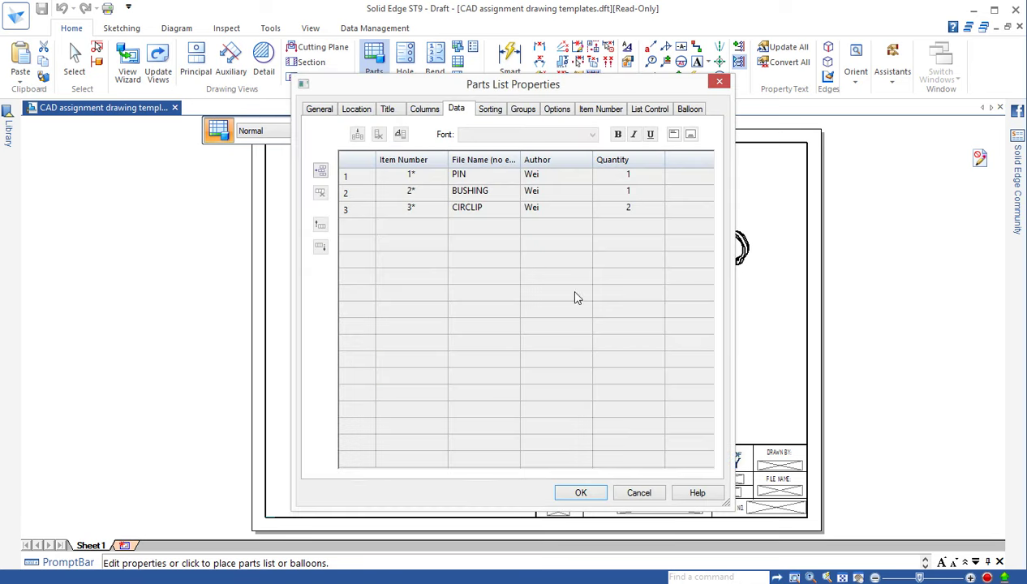
left_click(688, 112)
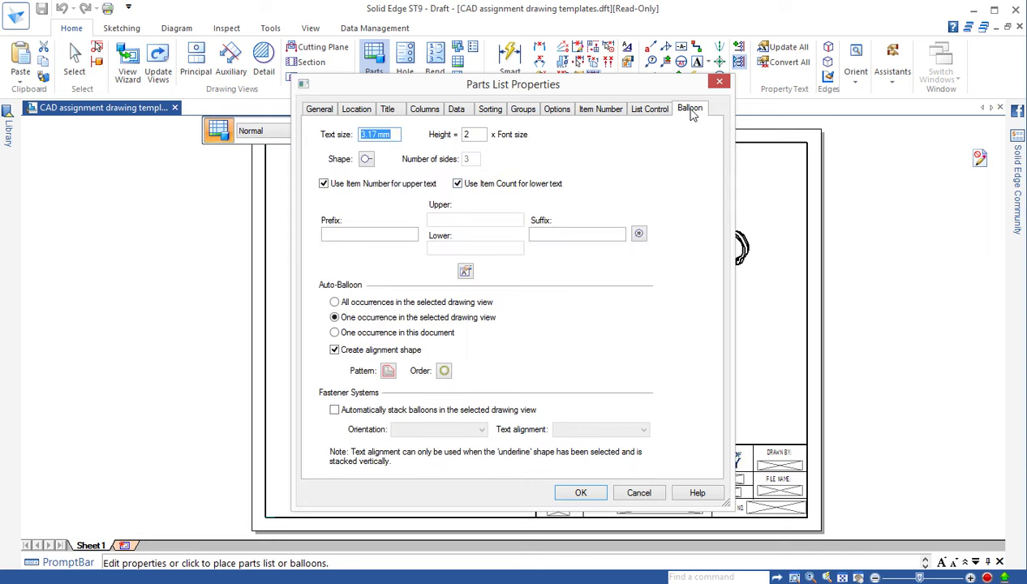
left_click(458, 185)
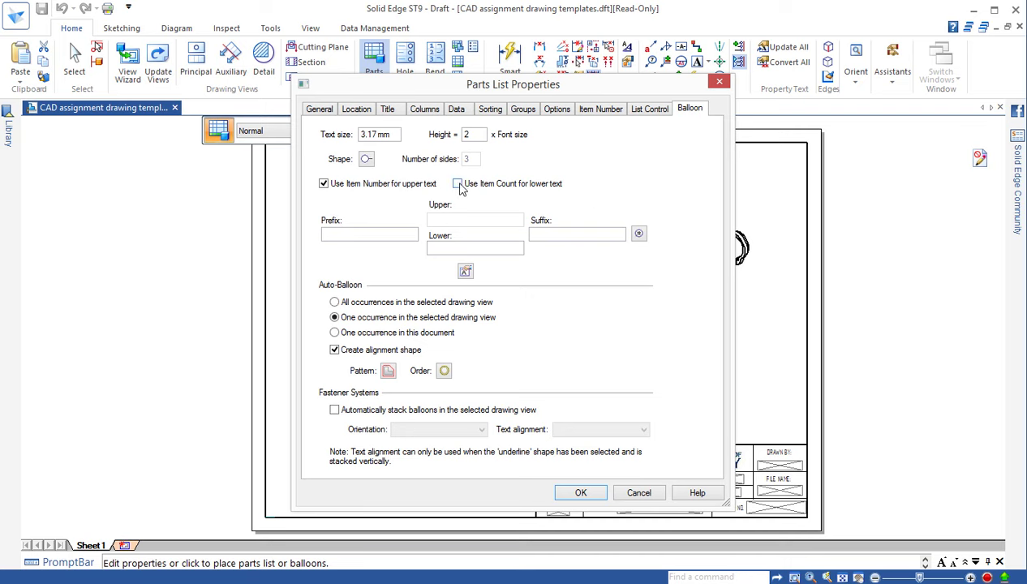
- Remove the File Name (no extension) and Author columns from the parts list
left_click(425, 112)
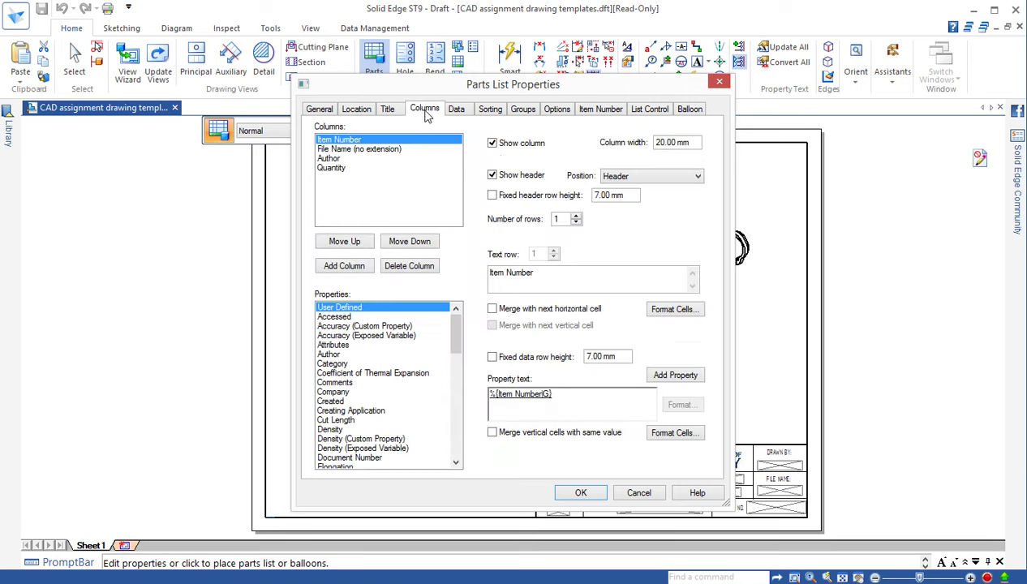
left_click(335, 149)
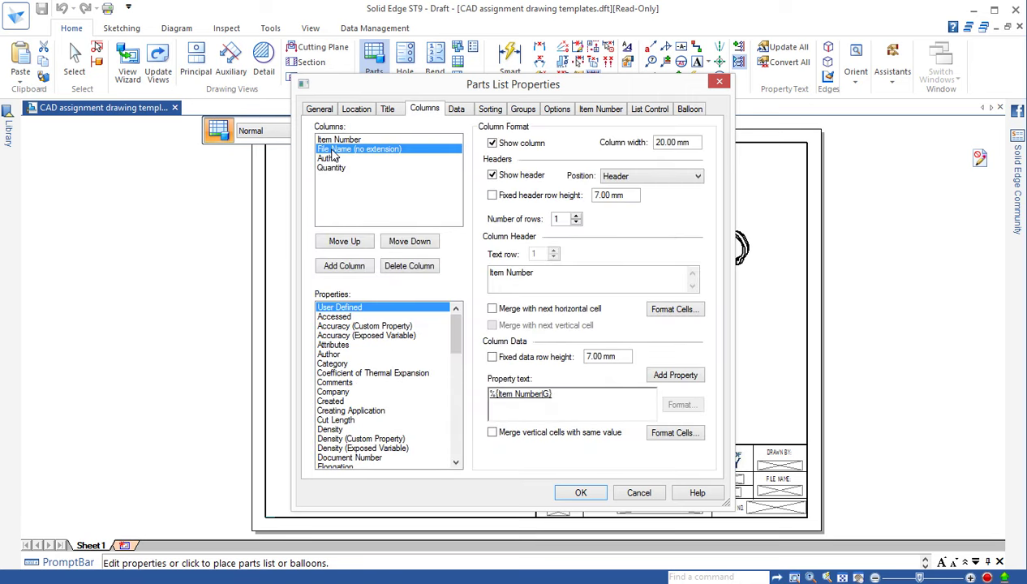
left_click(411, 270)
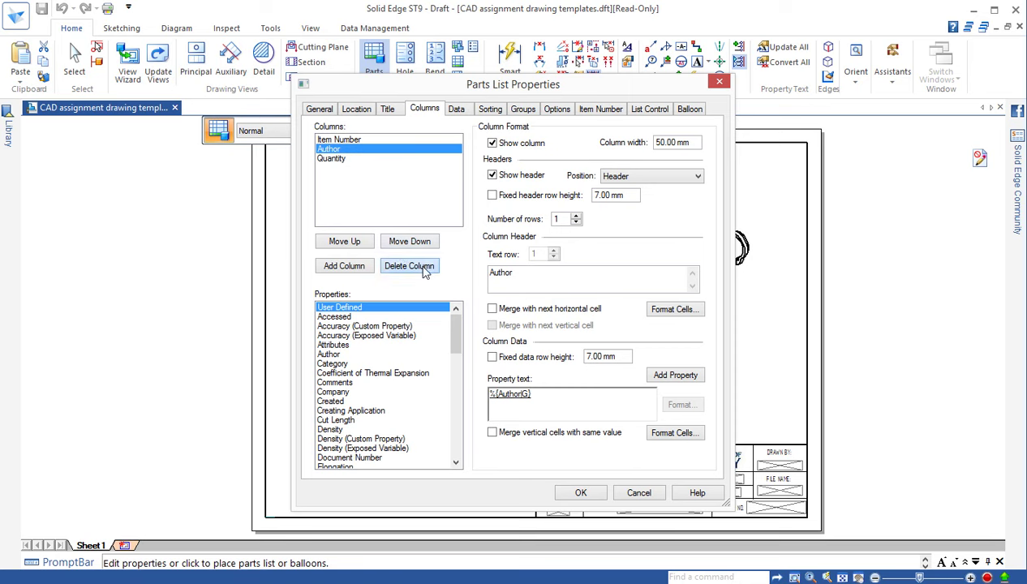
left_click(411, 266)
scroll(456, 345, "down", 4)
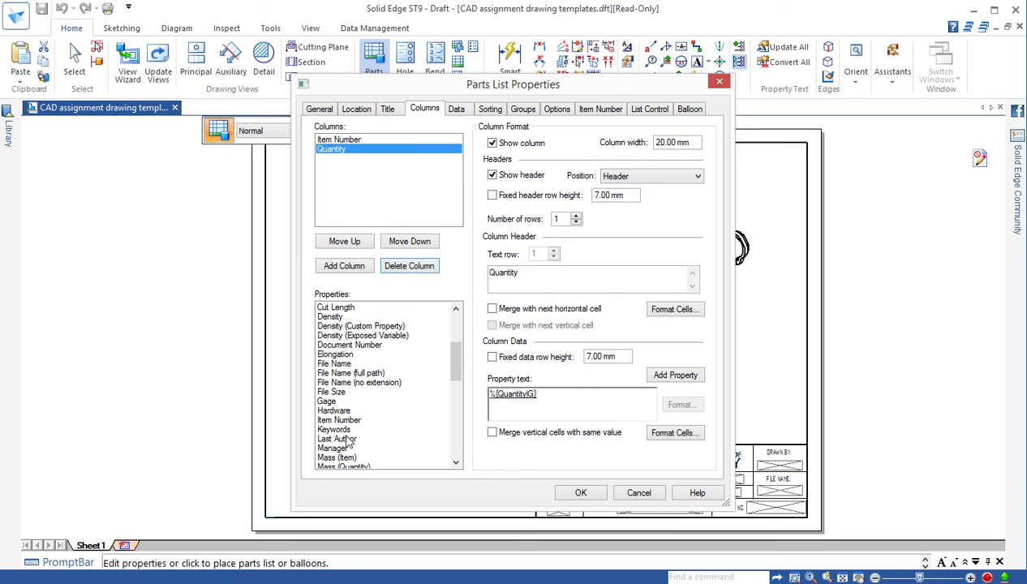
left_click_drag(455, 364, 455, 391)
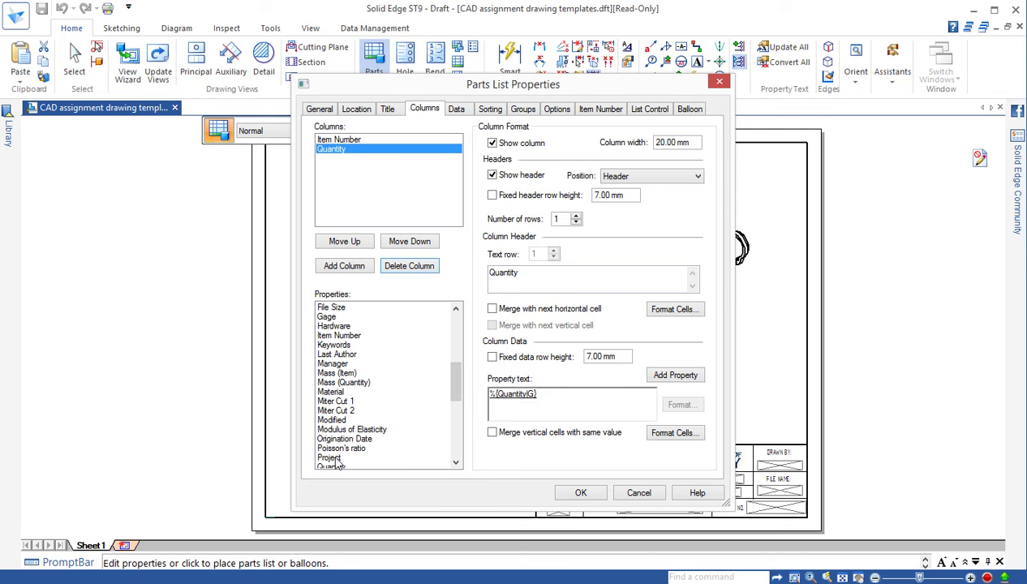
- Add Project and Material columns, moving each above Quantity
left_click(332, 458)
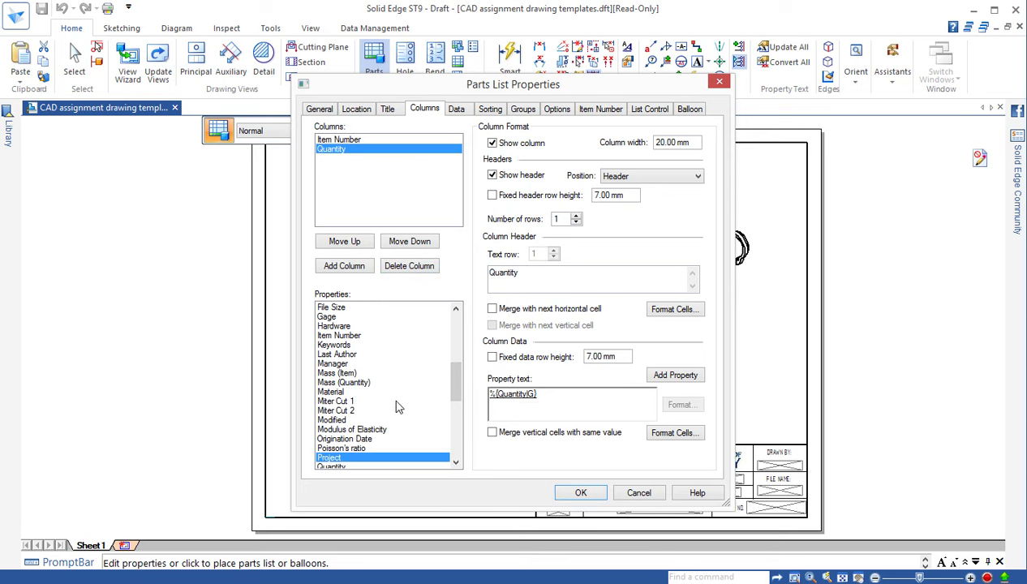
left_click(344, 266)
left_click(348, 241)
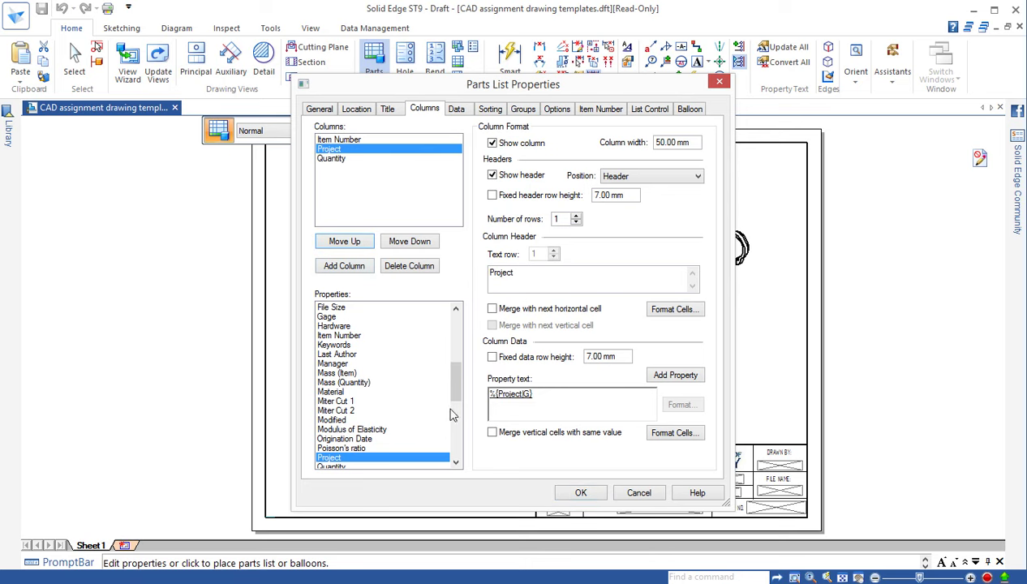
left_click(331, 392)
left_click(352, 269)
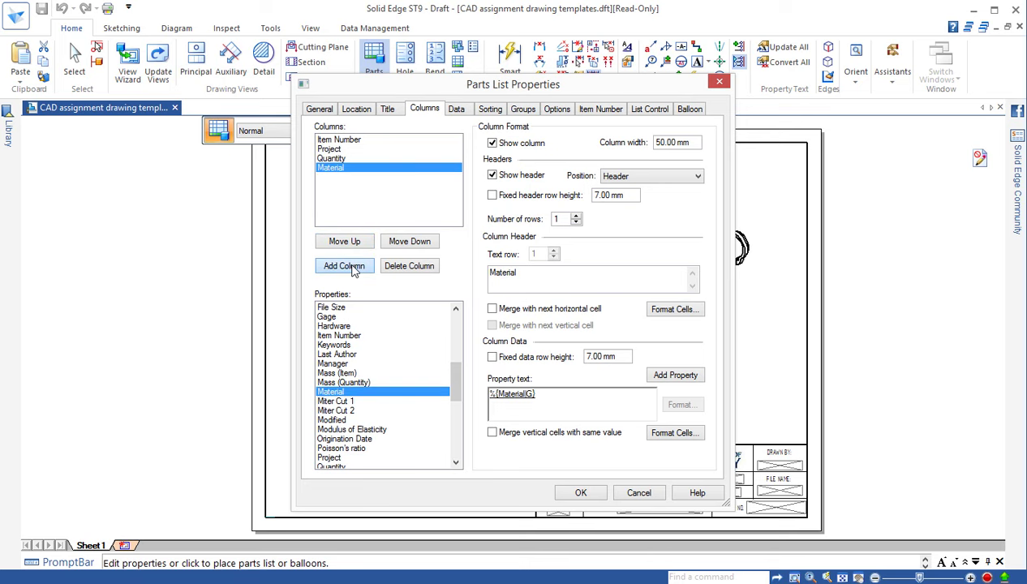
left_click(346, 243)
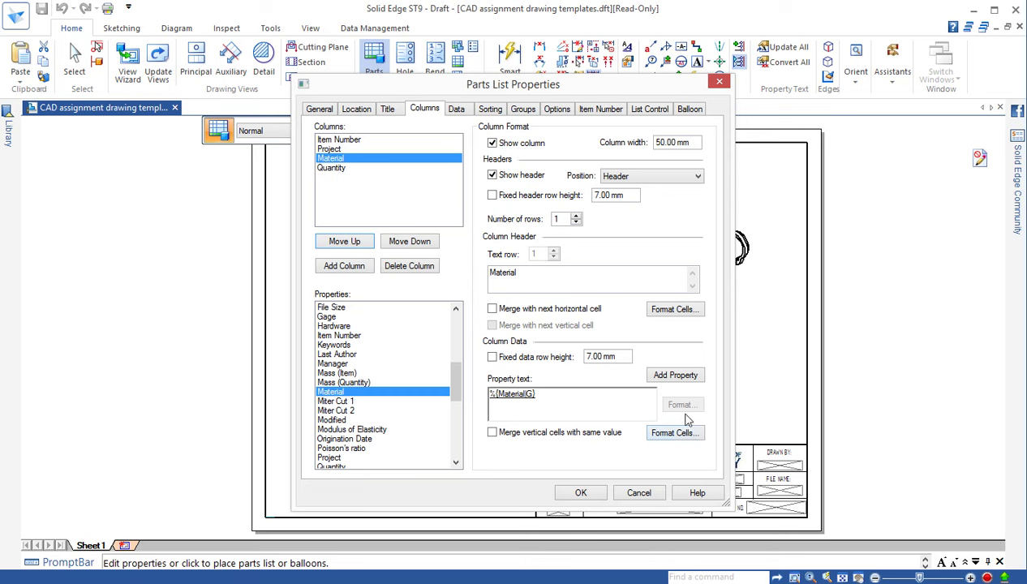
left_click(335, 140)
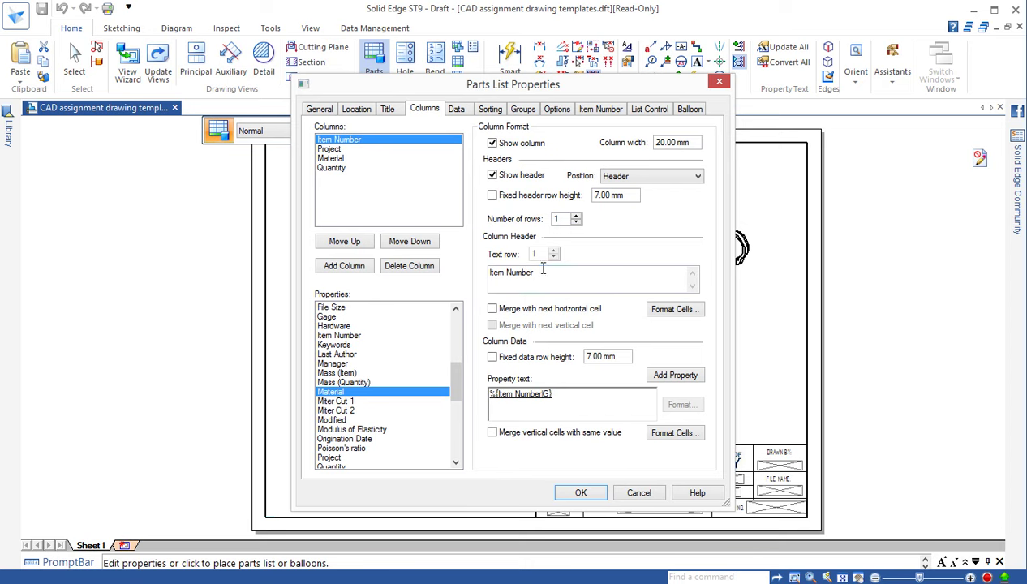
- Clear the Item Number header text and rename the Project header to PART NAME
left_click_drag(551, 275, 483, 277)
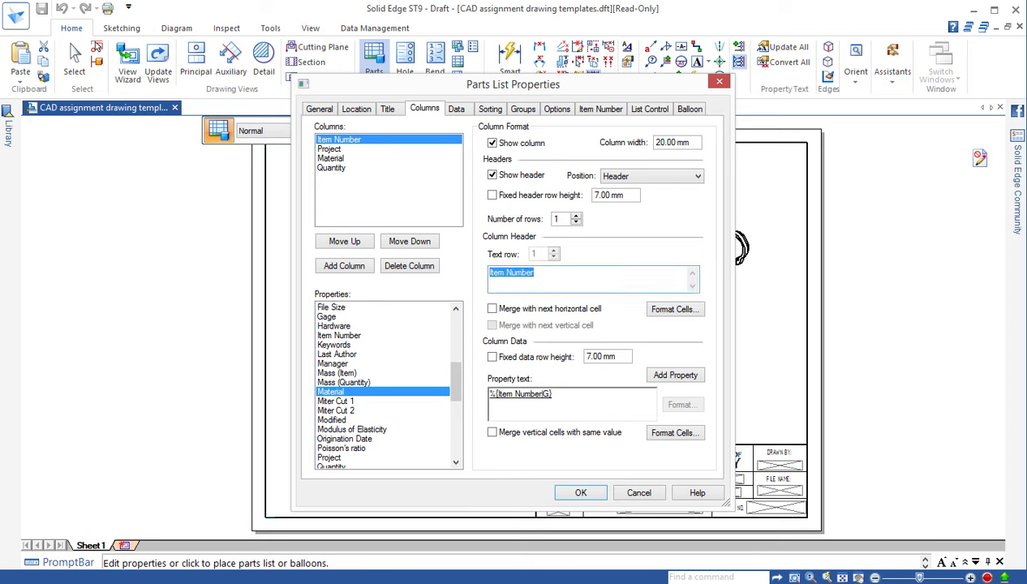
key("BackSpace")
left_click(329, 151)
left_click_drag(539, 273, 485, 271)
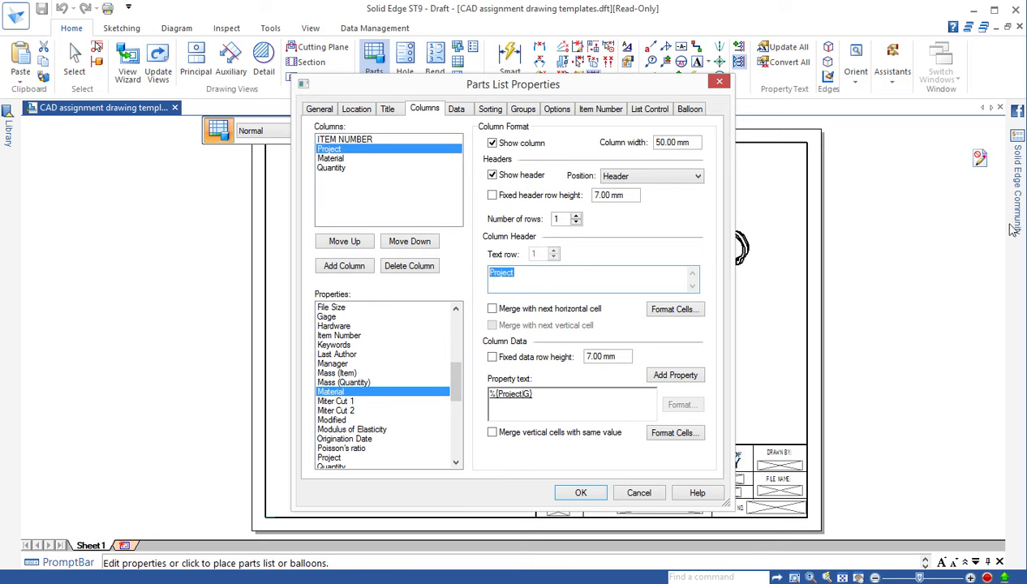
type("PART NAME")
- Retype the Material and Quantity headers as MATERIAL and QUANTITY
left_click(341, 159)
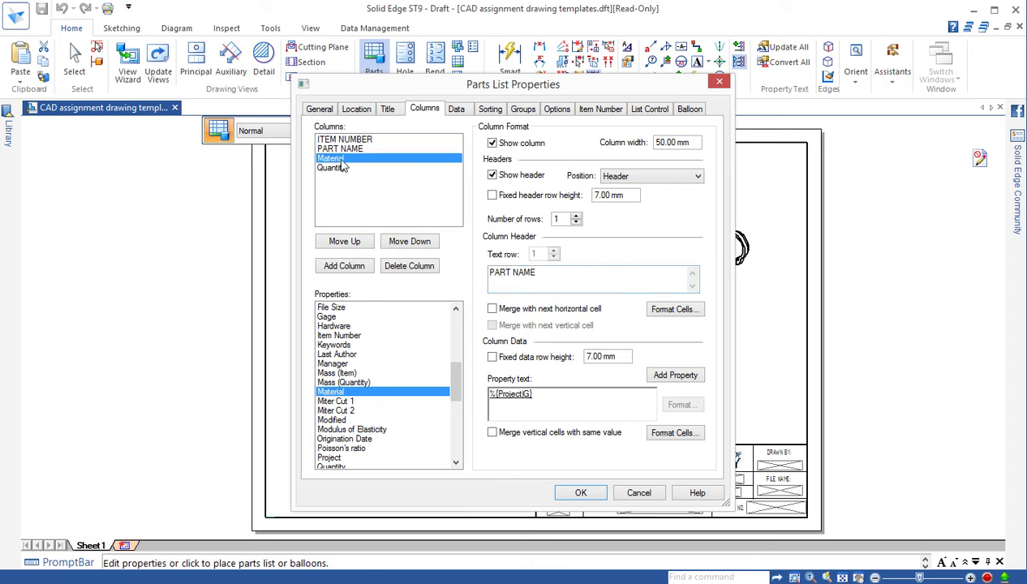
left_click_drag(539, 273, 480, 273)
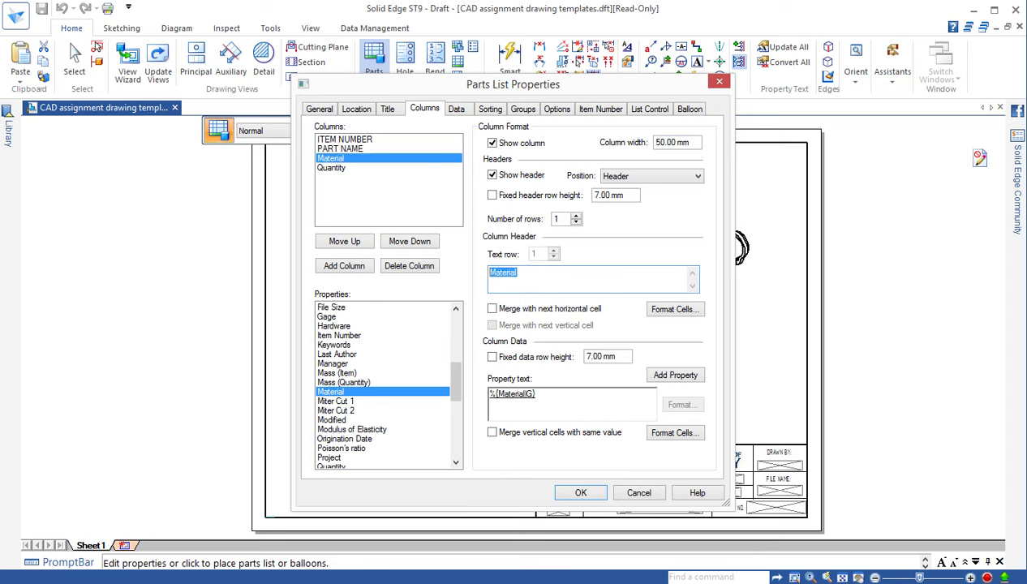
type("MATERIAL")
left_click(331, 168)
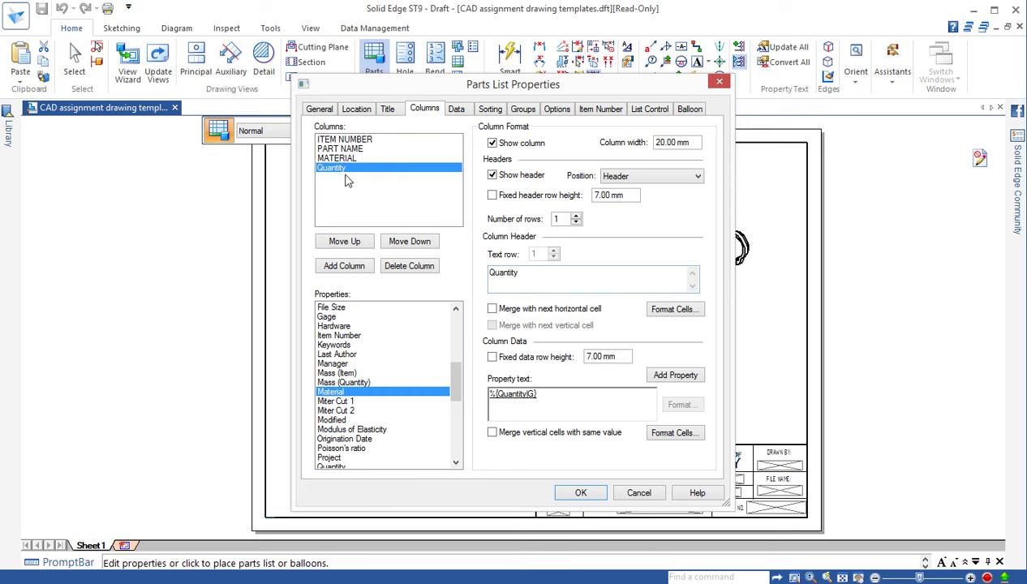
left_click_drag(524, 273, 481, 273)
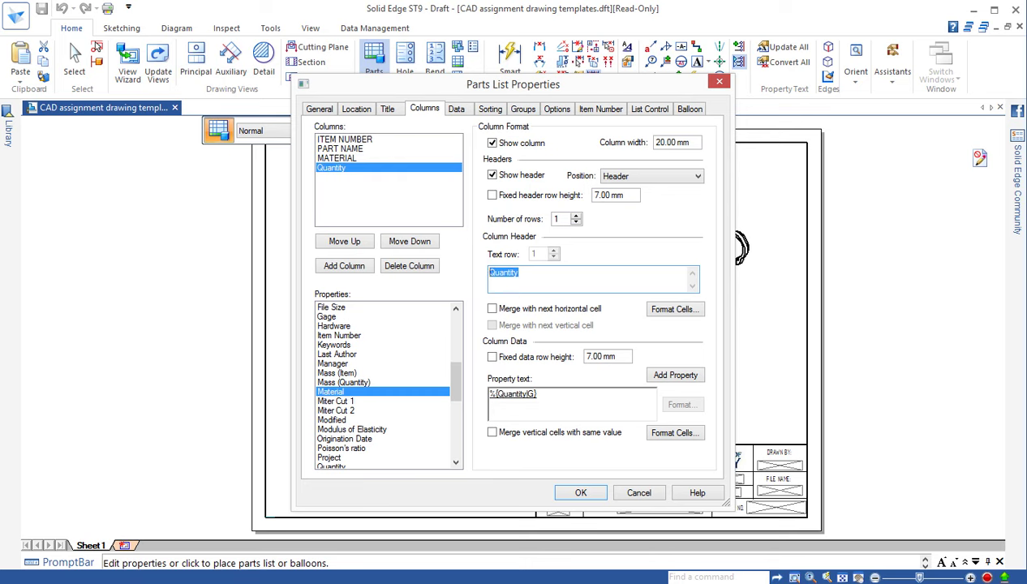
type("QUANTITY")
- Confirm the column settings, place the parts list just above the title block, and select it
left_click(581, 494)
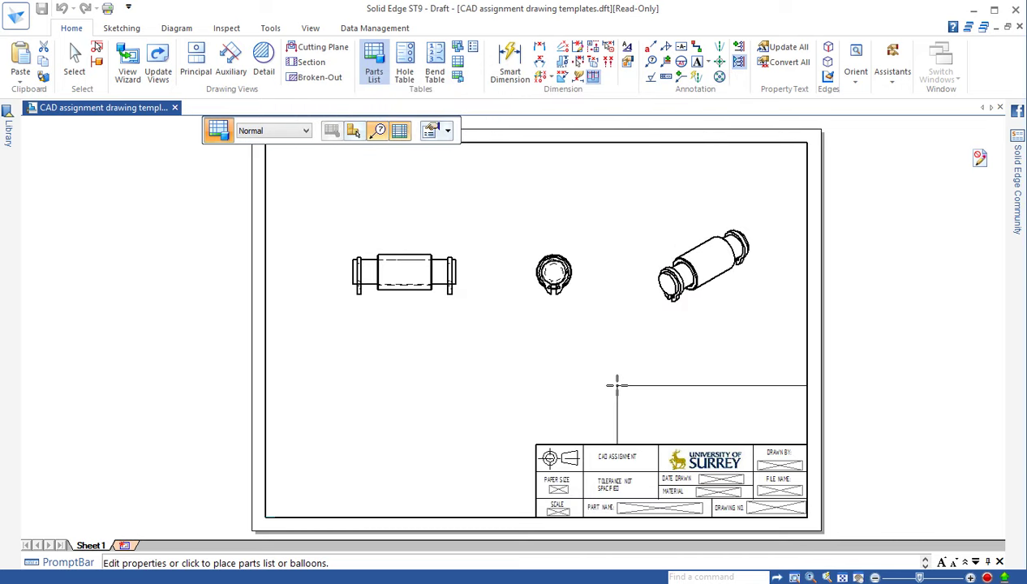
left_click(616, 386)
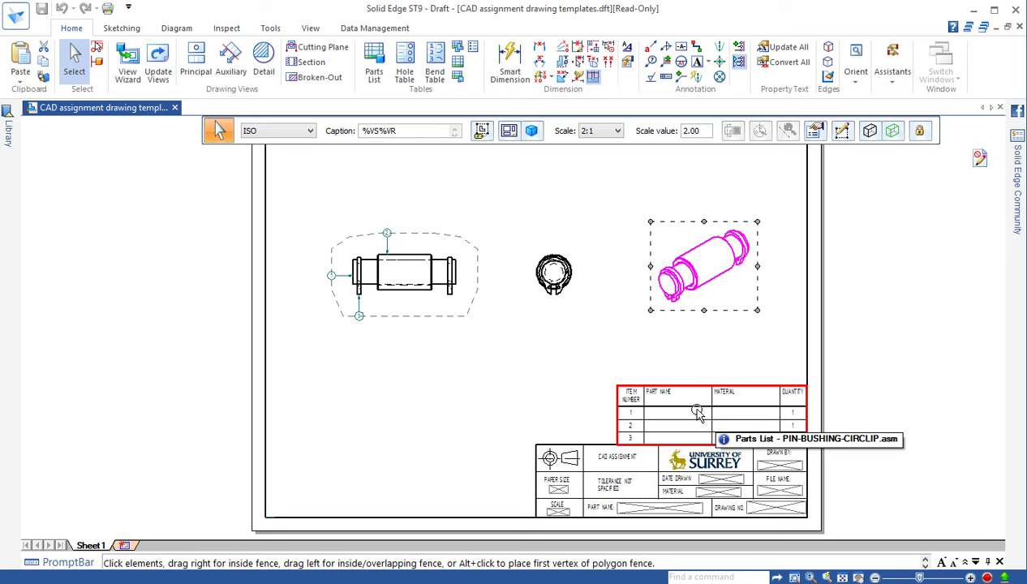
left_click(696, 412)
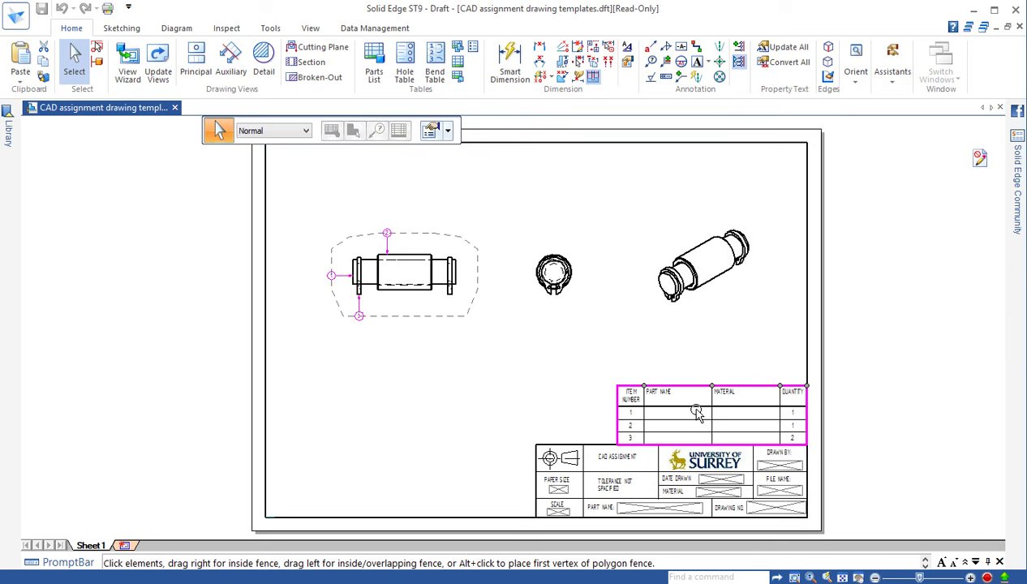
- In the parts list's Data grid, allow cell overrides on the three PART NAME cells
left_click(430, 131)
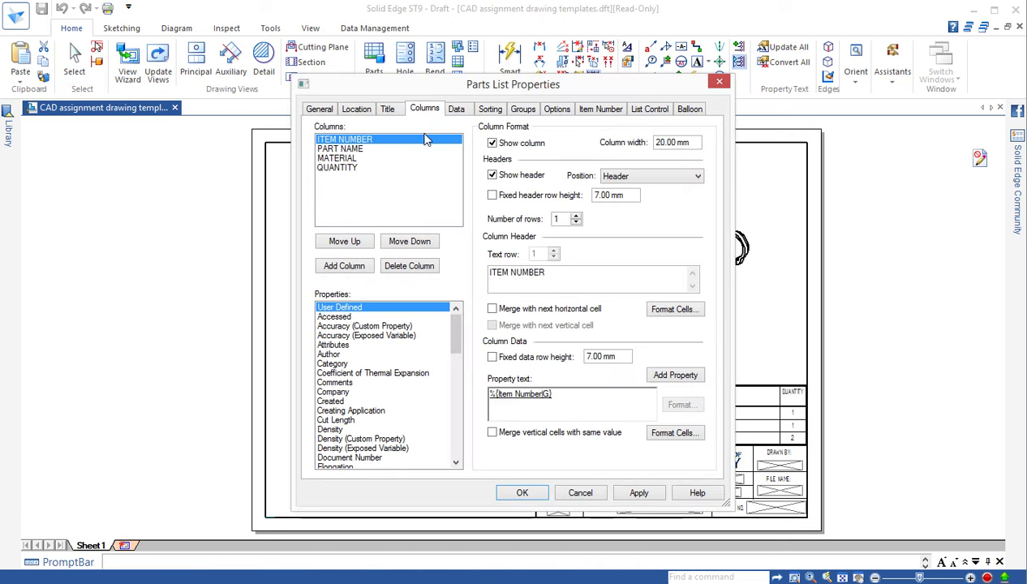
left_click(455, 108)
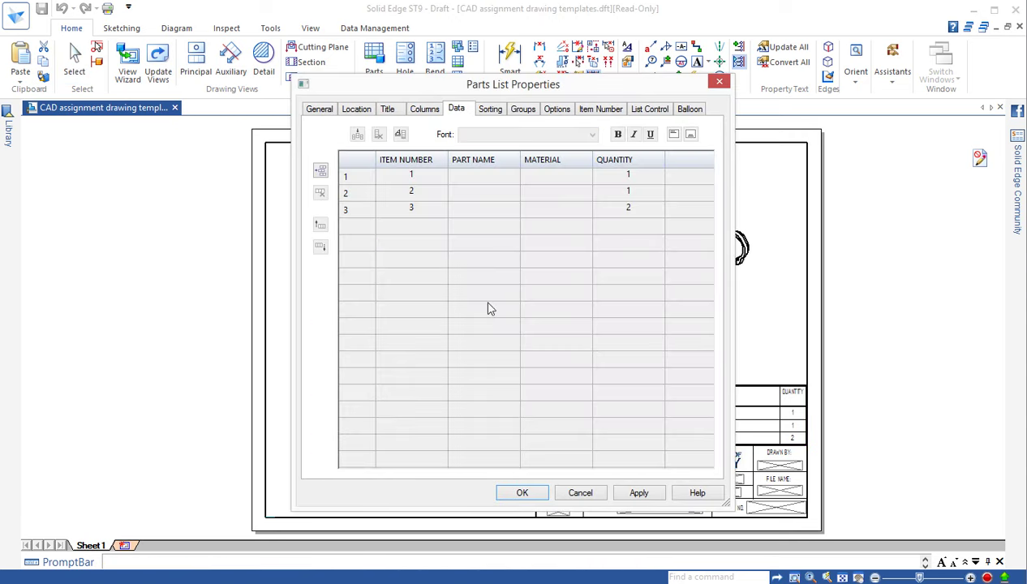
left_click(483, 181)
left_click(476, 210, "shift")
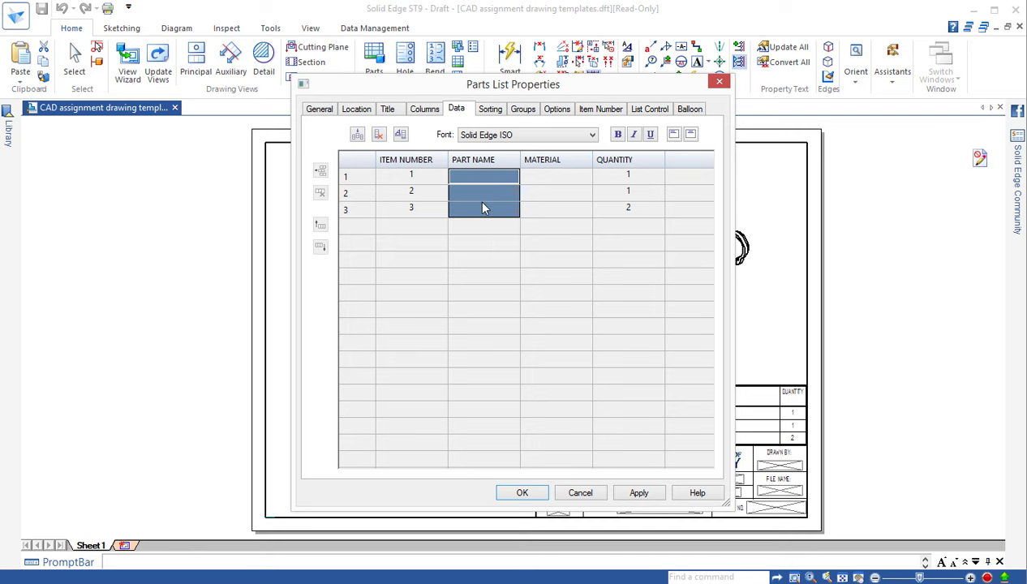
right_click(483, 208)
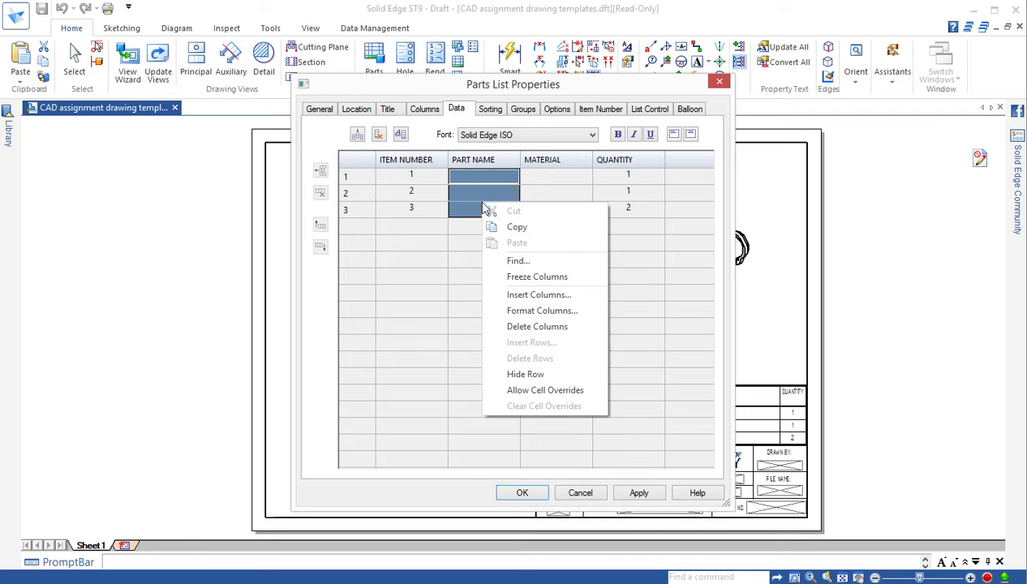
left_click(544, 393)
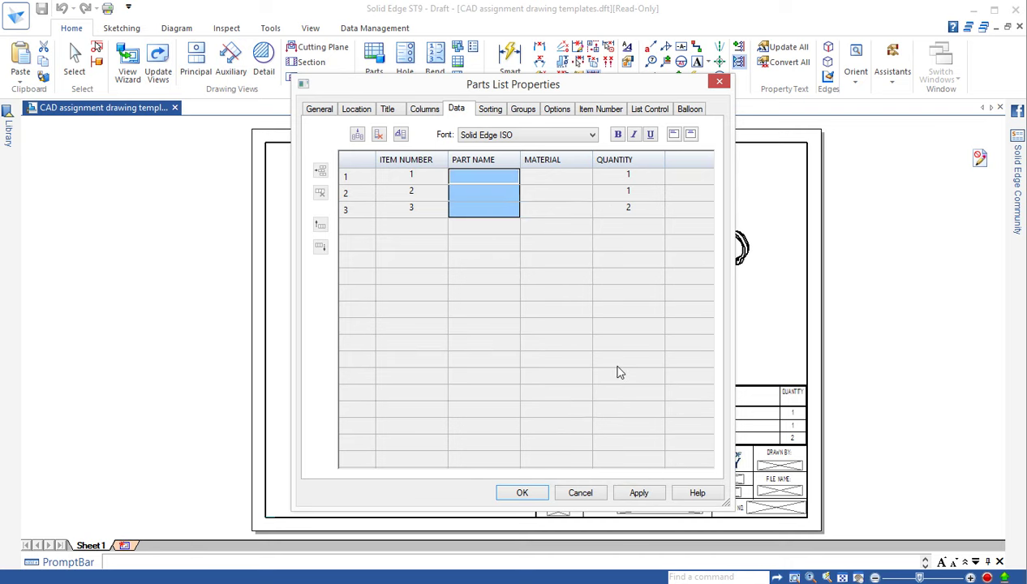
- Enter part names PIN, BUSHING and CIRCLIP in rows 1 to 3
left_click(466, 176)
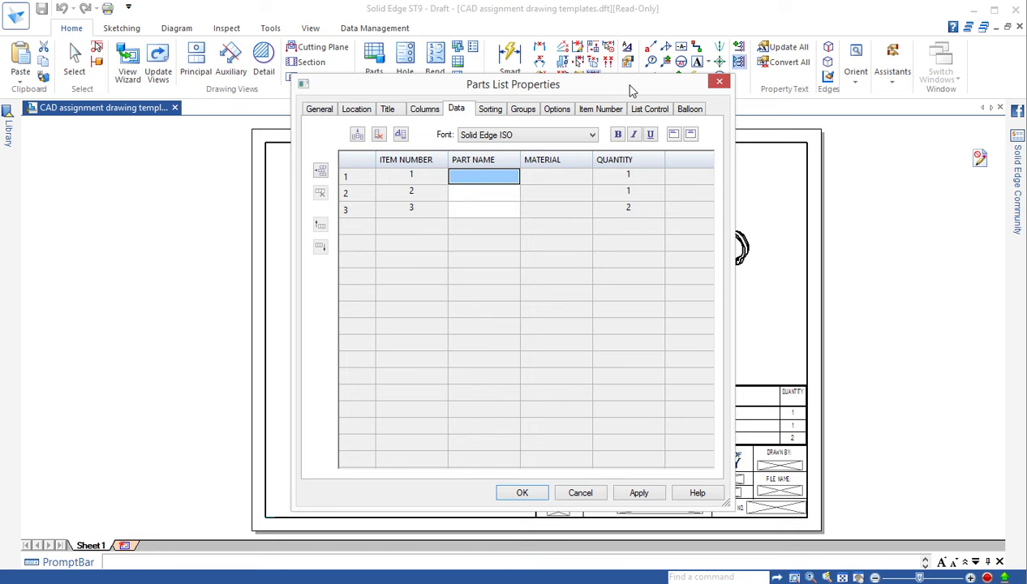
mouse_move(632, 91)
left_mouse_down()
mouse_move(871, 206)
mouse_move(740, 335)
mouse_move(748, 351)
mouse_move(791, 363)
left_mouse_up()
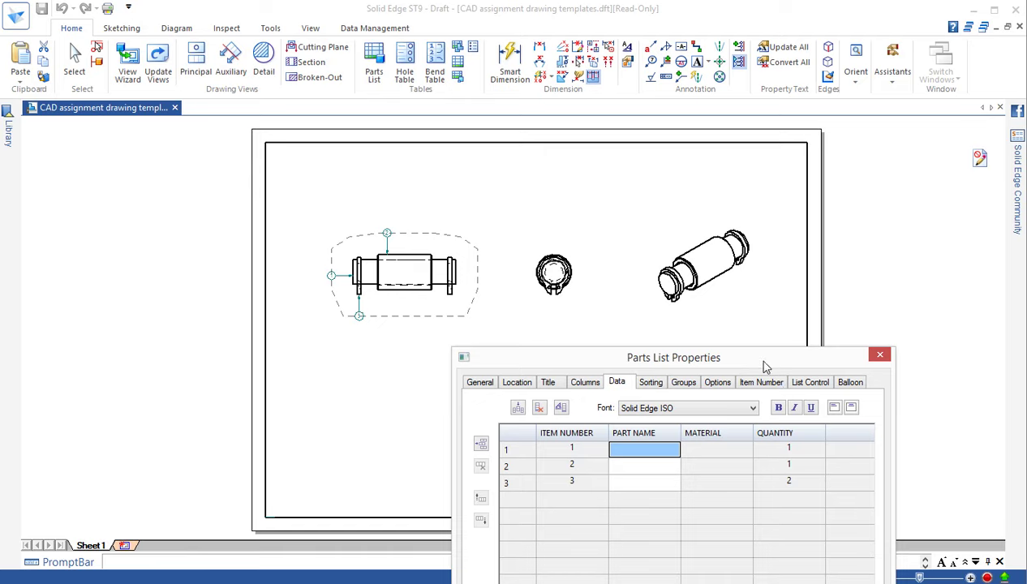
left_click_drag(762, 367, 727, 164)
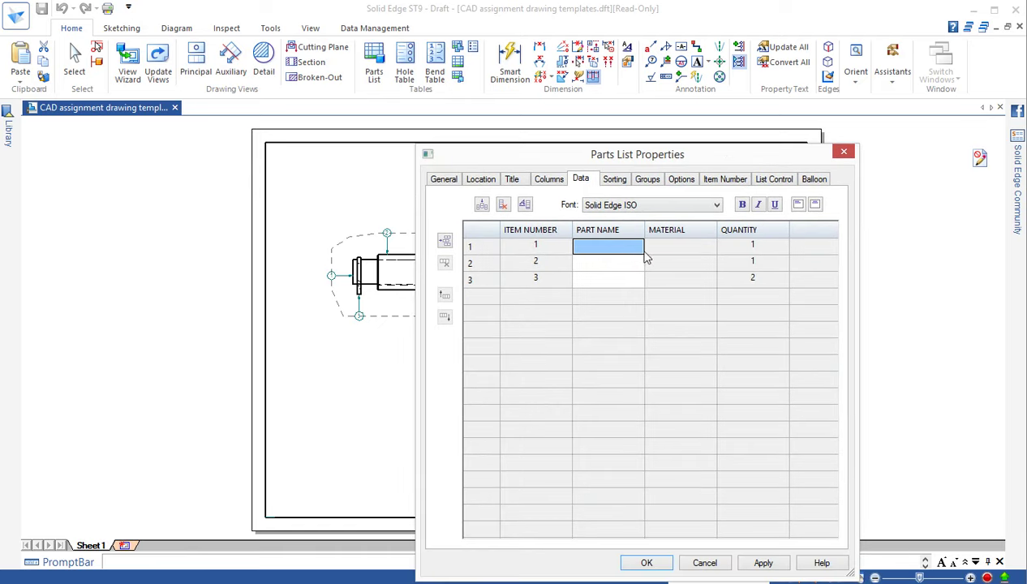
type("PIN")
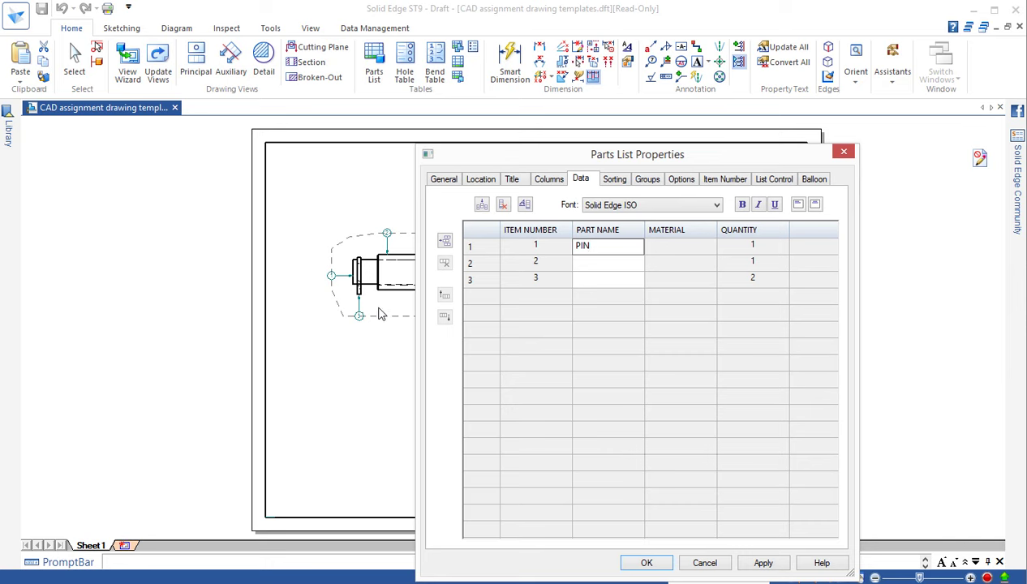
left_click(610, 263)
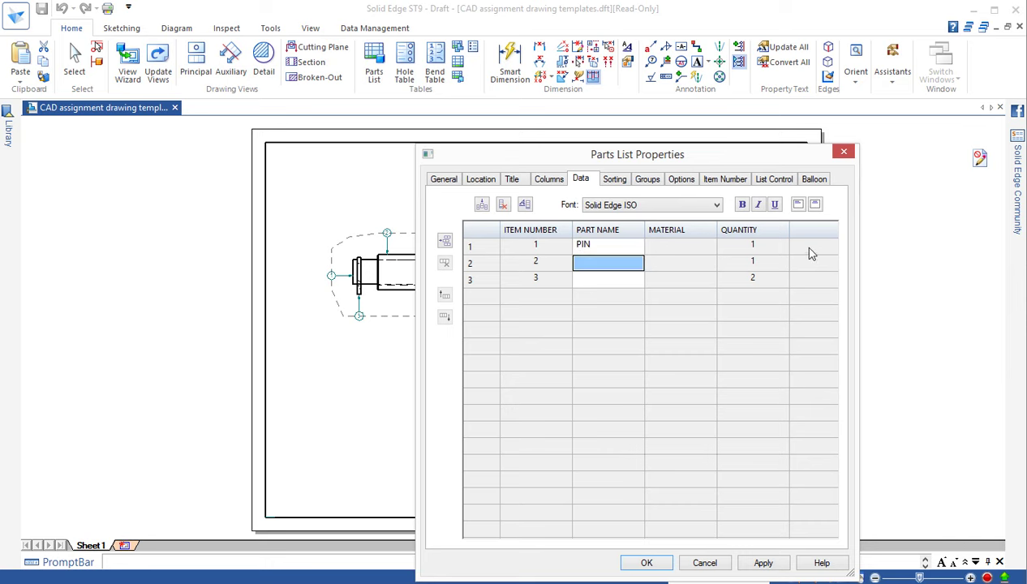
type("BUSHING")
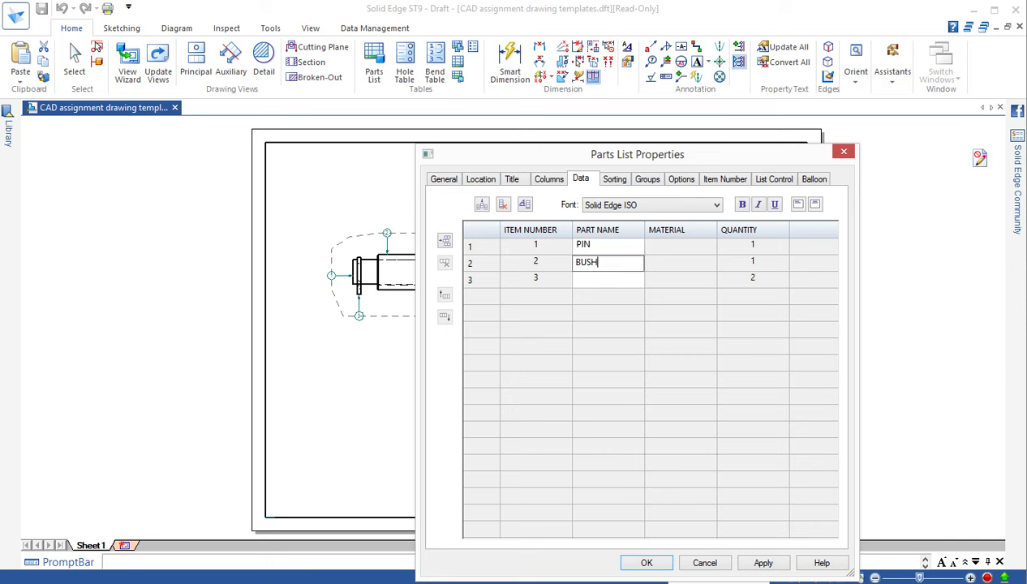
left_click(618, 278)
type("CIRCLIP")
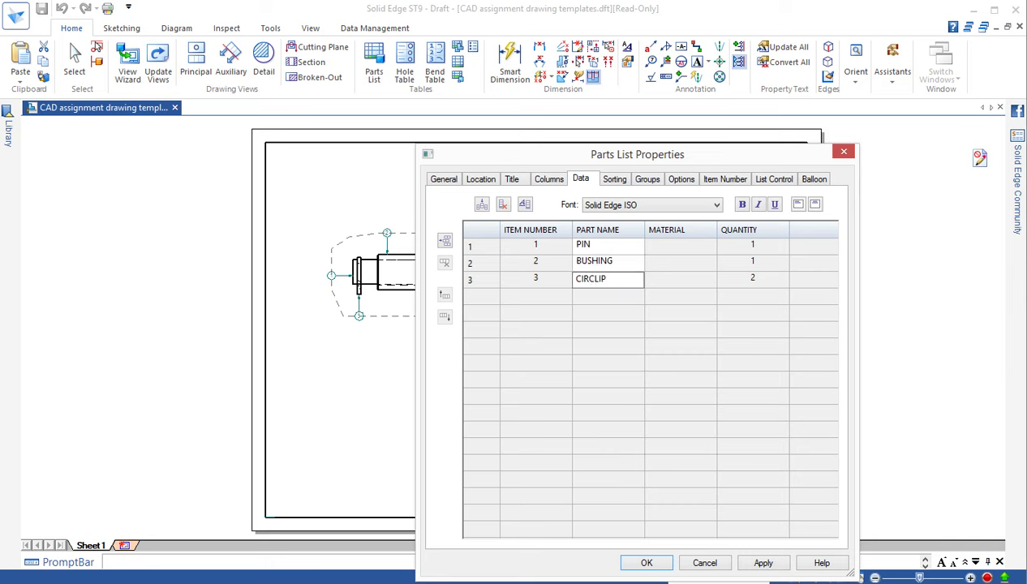
- Allow overrides on the MATERIAL cells, enter STEEL for all three rows, and apply
left_click(683, 232)
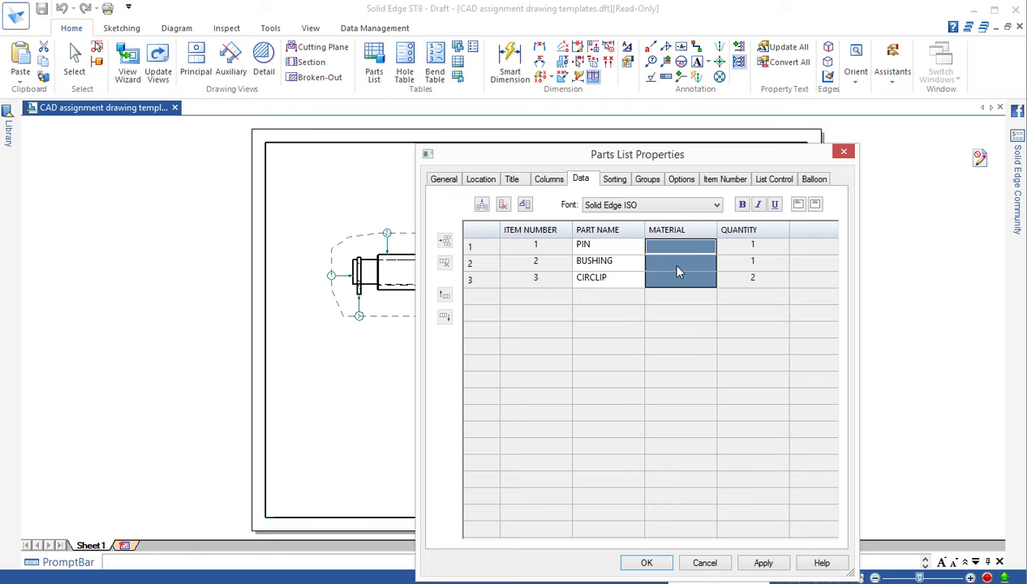
right_click(677, 264)
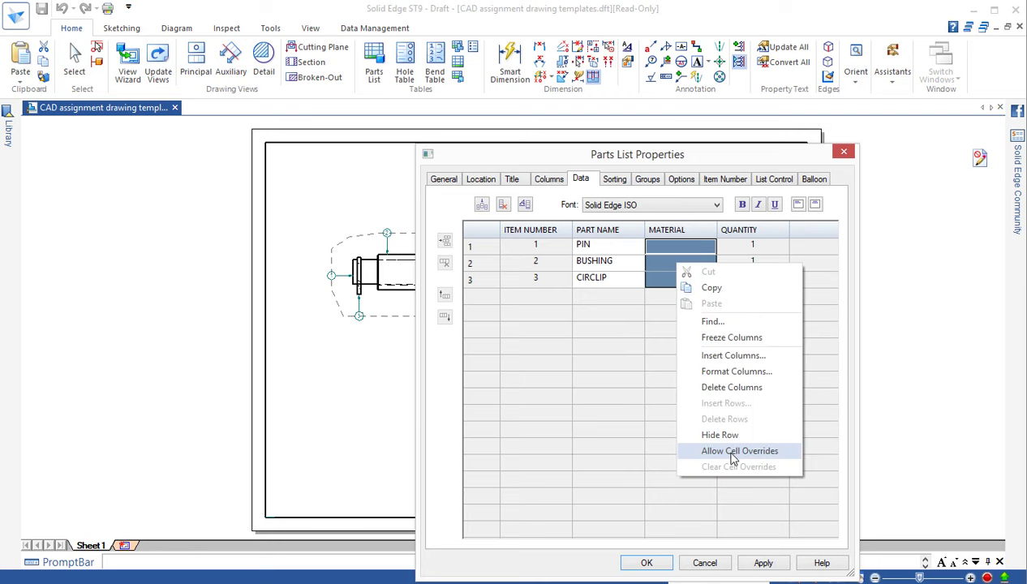
left_click(732, 454)
left_click(662, 244)
type("STEEL")
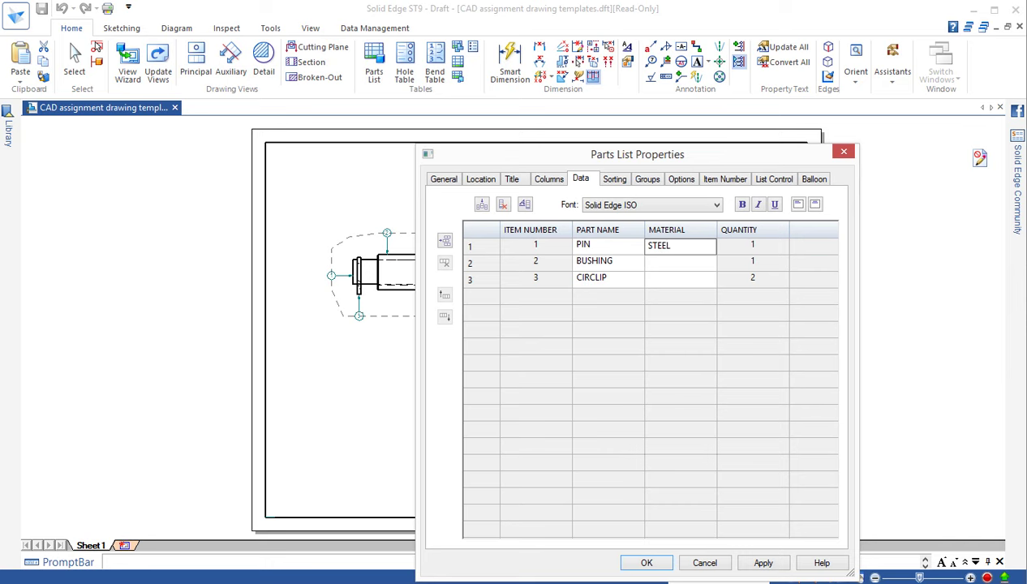
key("Return")
left_click(663, 264)
type("STEEL")
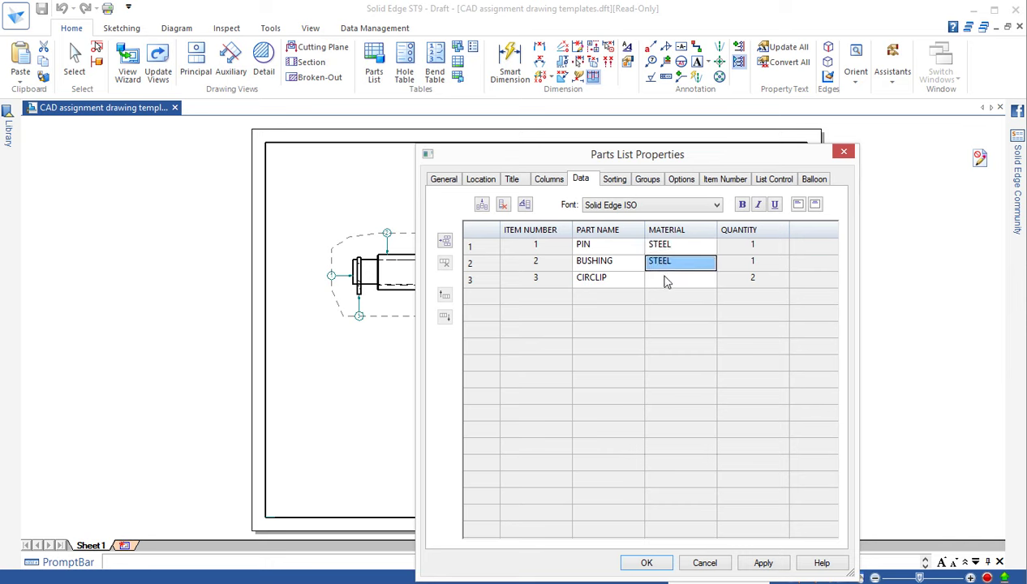
left_click(663, 280)
type("STEEL")
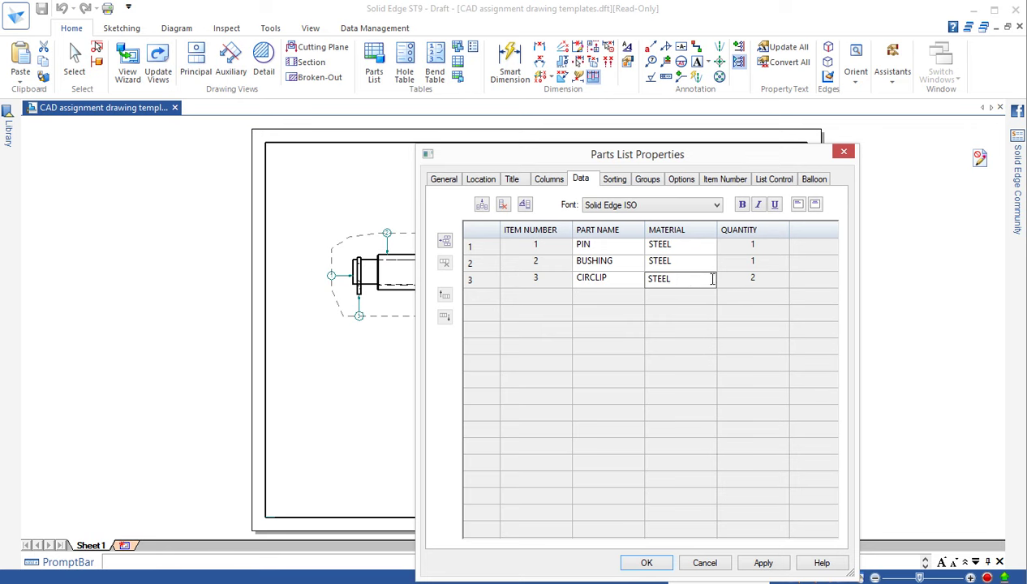
left_click(697, 261)
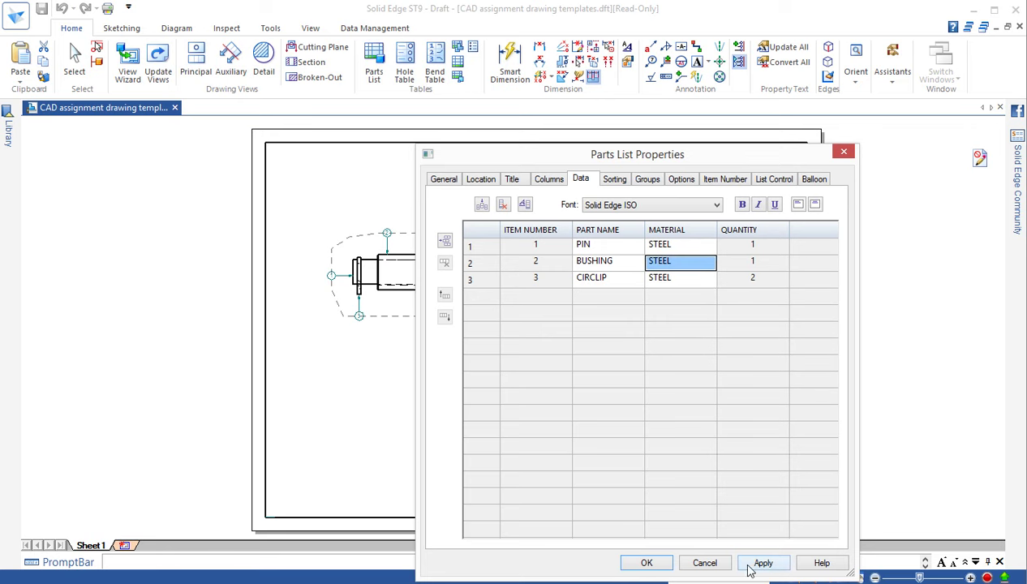
left_click(646, 563)
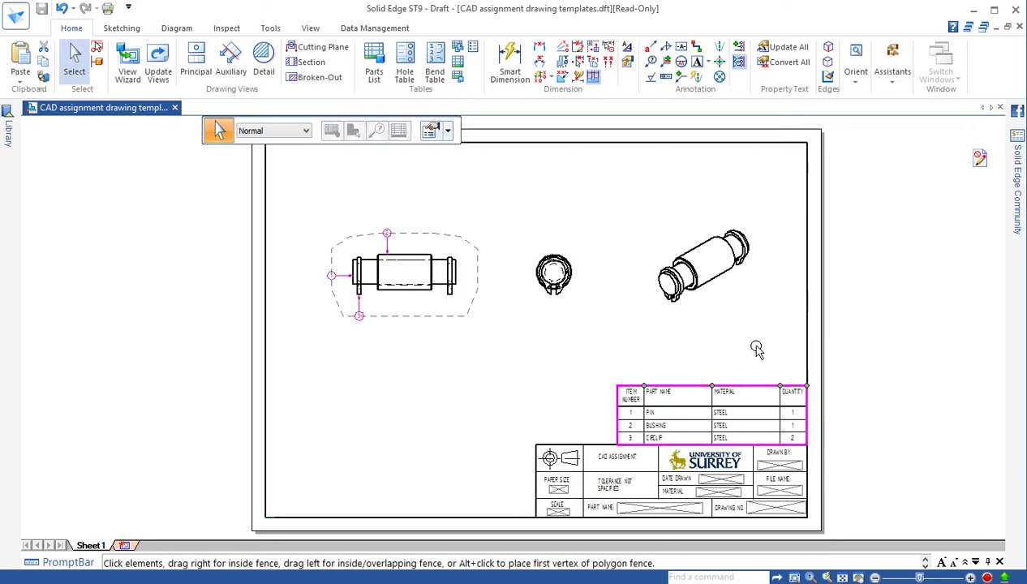
- Draw a centre line along the pin's axis from its left end to its right end
left_click(750, 357)
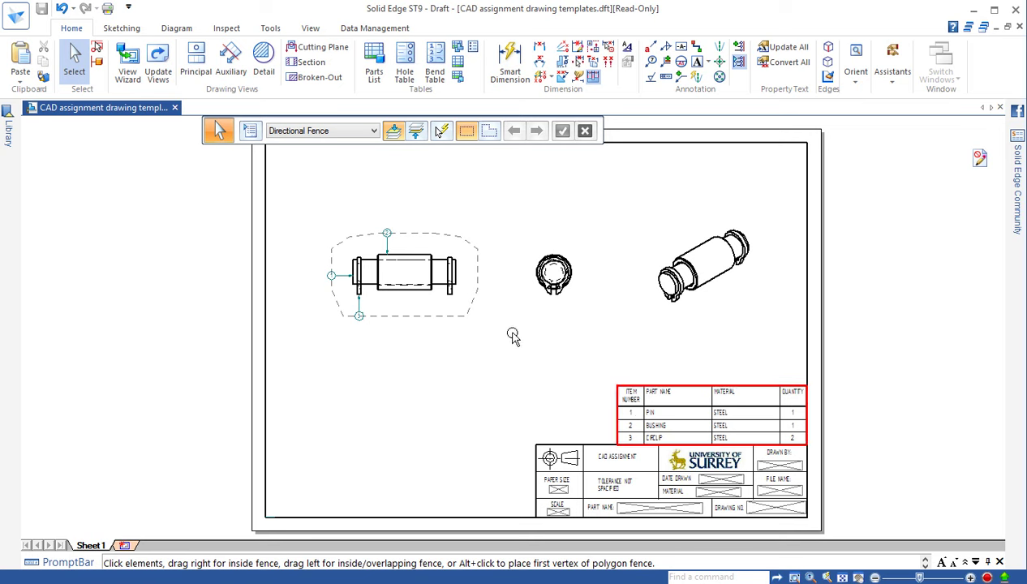
scroll(511, 323, "up", 1)
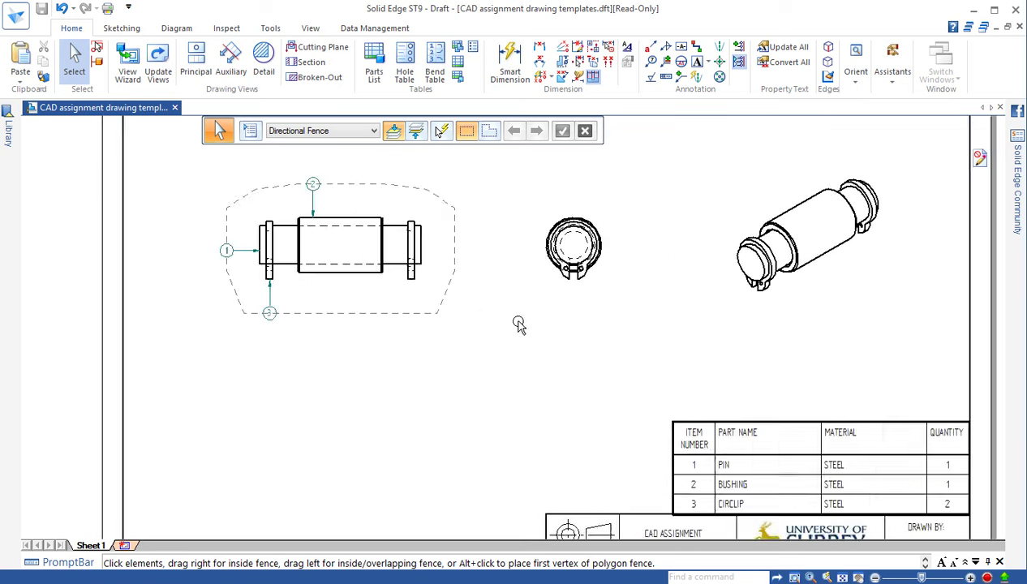
scroll(509, 322, "down", 1)
scroll(503, 328, "up", 1)
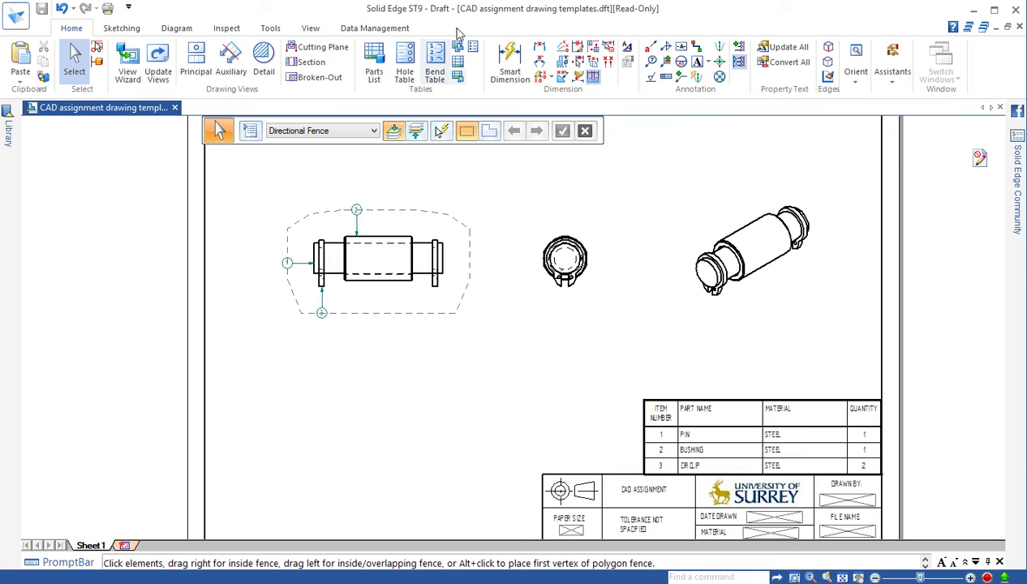
left_click(719, 50)
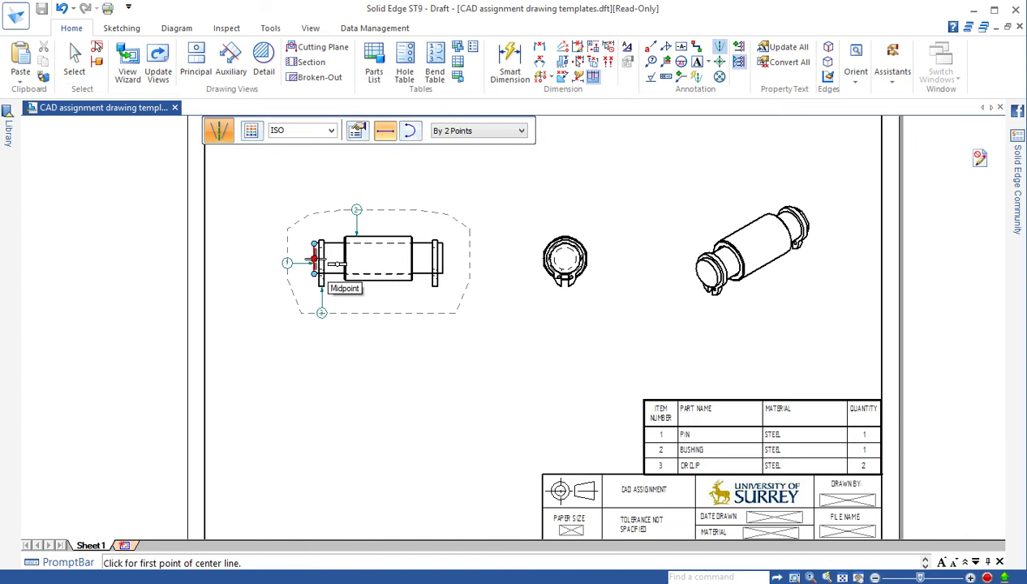
left_click(323, 262)
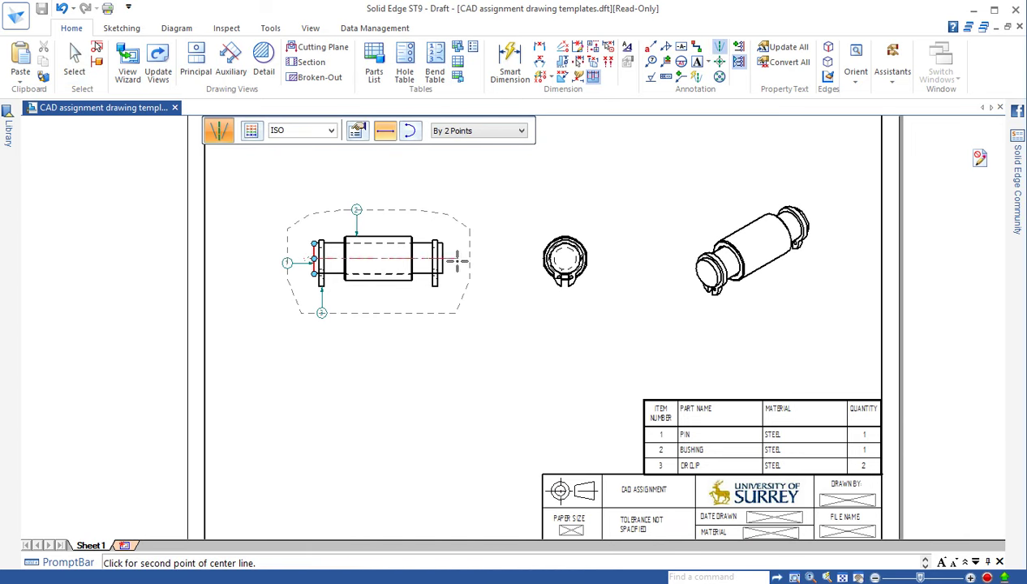
left_click(458, 260)
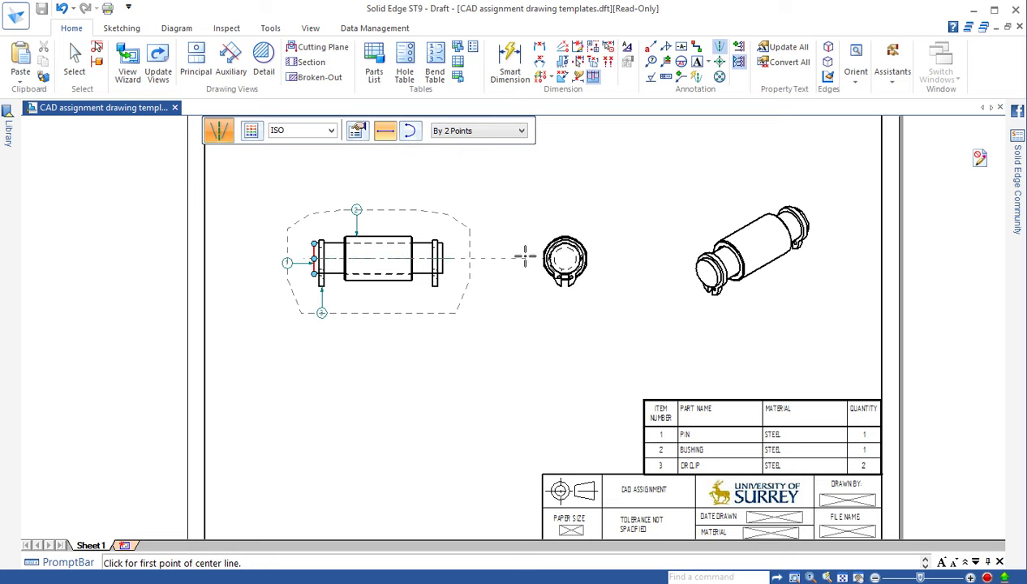
- Add a horizontal and a vertical centre line through the circlip view
scroll(528, 255, "up", 2)
left_click(573, 258)
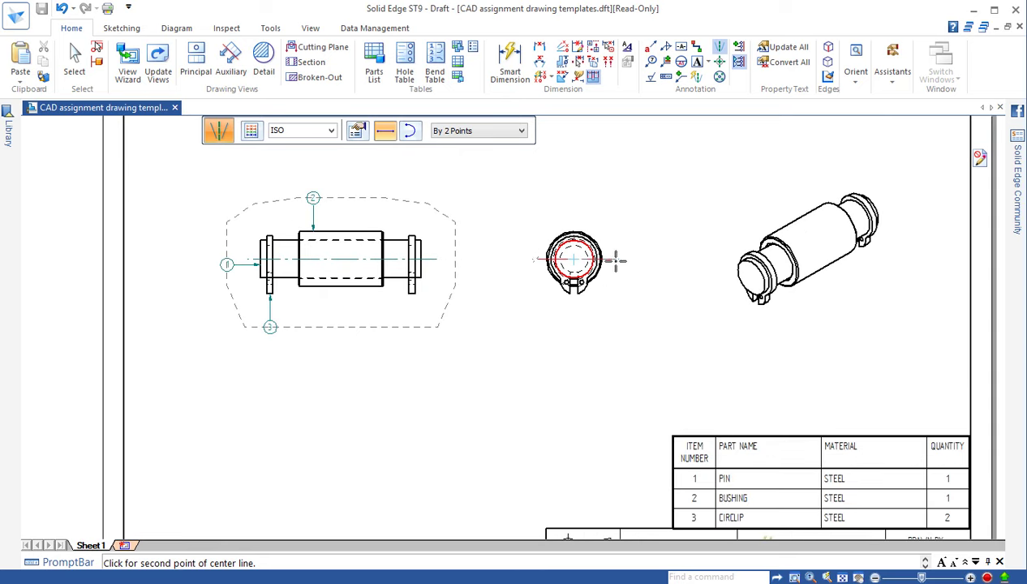
left_click(614, 259)
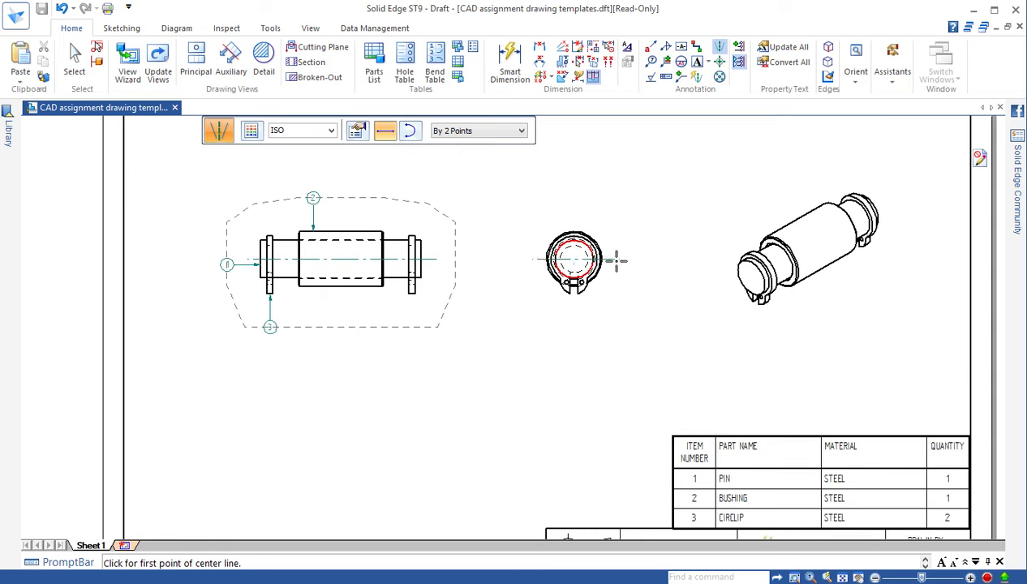
left_click(573, 211)
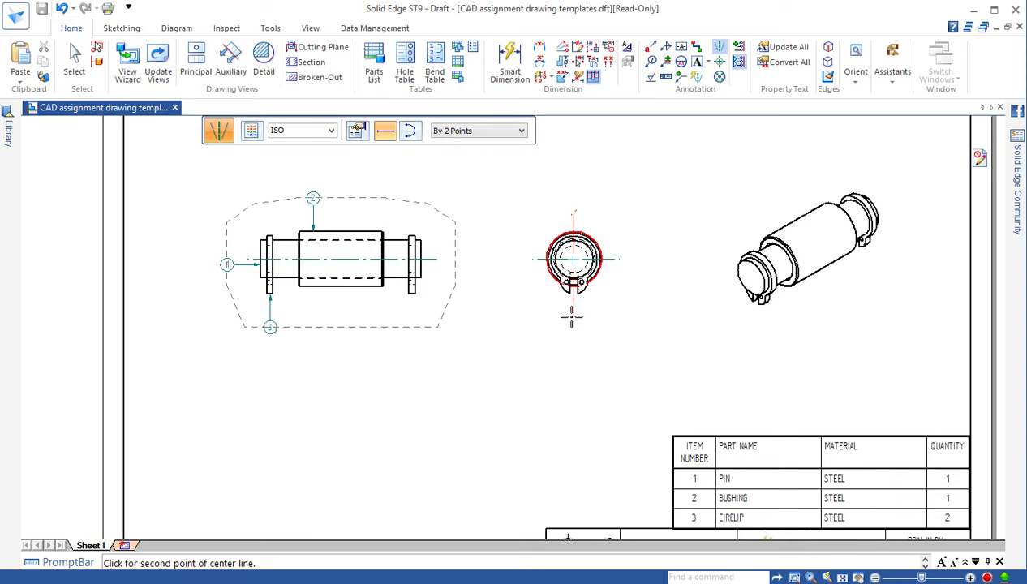
left_click(572, 317)
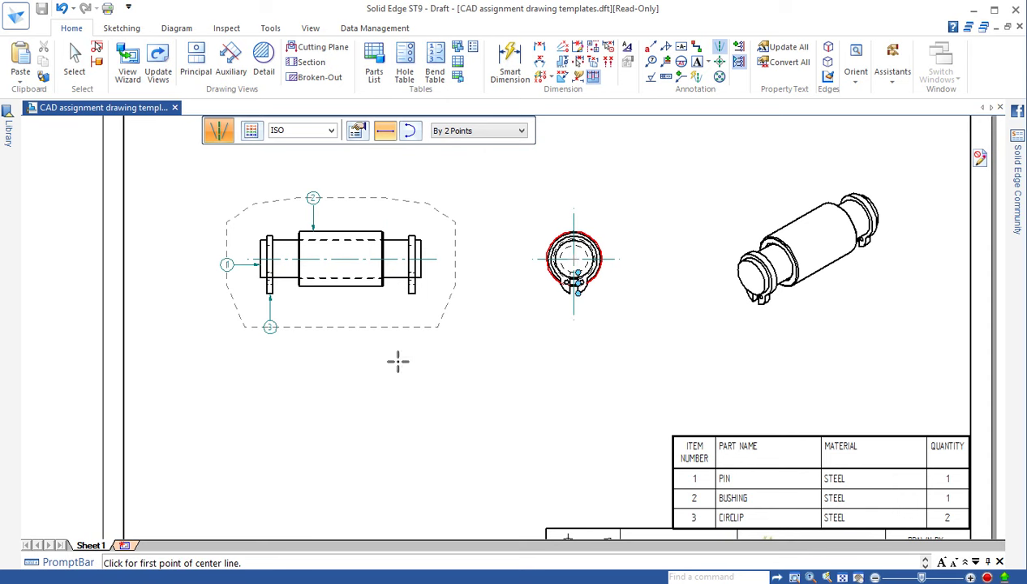
scroll(600, 286, "down", 3)
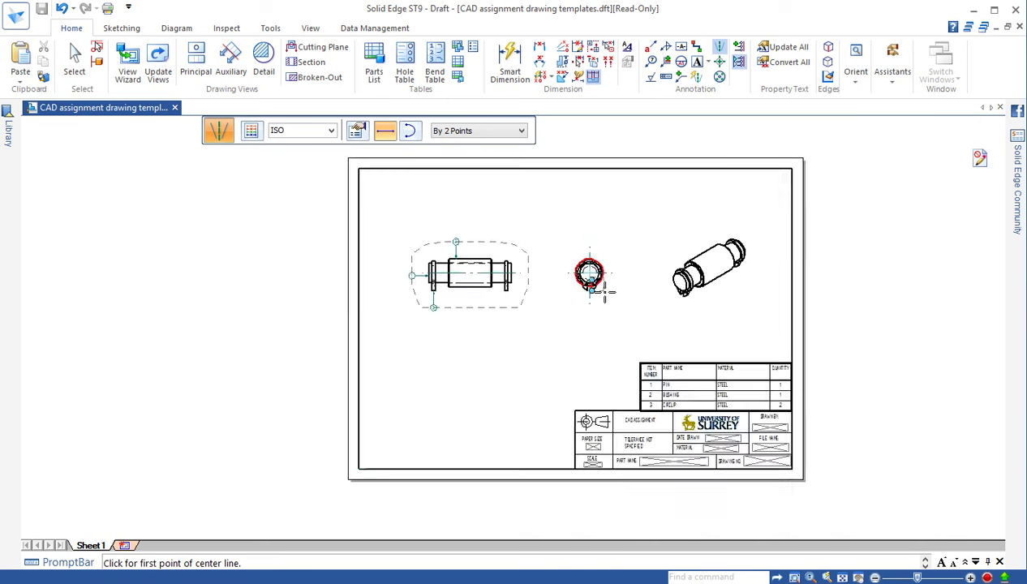
scroll(595, 307, "up", 3)
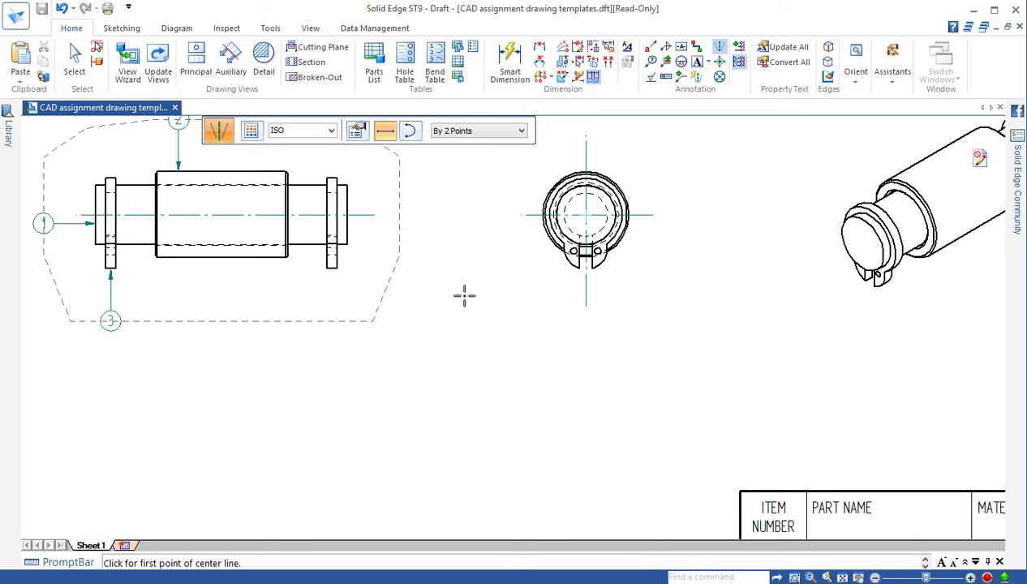
scroll(464, 295, "up", 1)
scroll(464, 293, "down", 2)
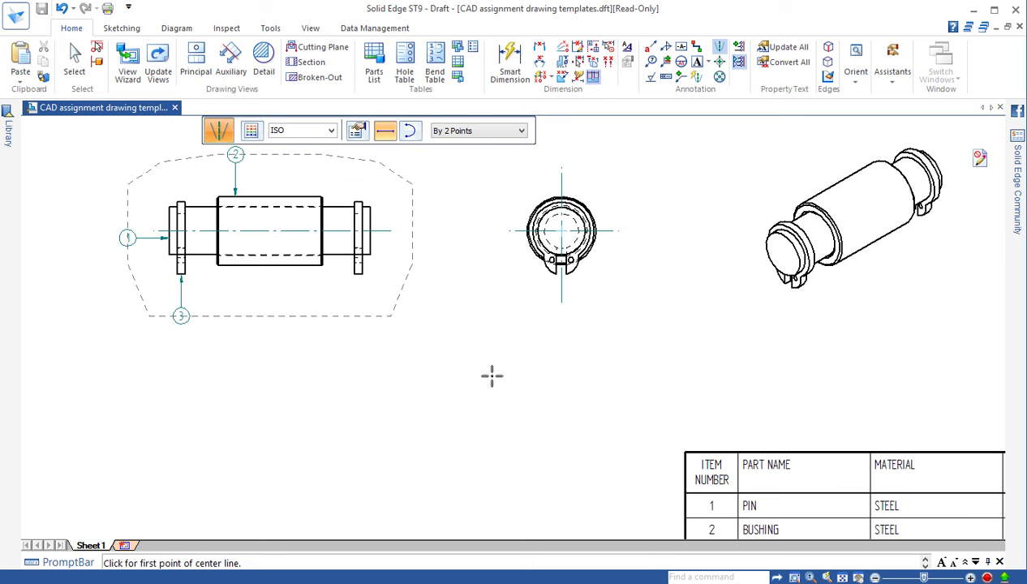
scroll(468, 353, "down", 1)
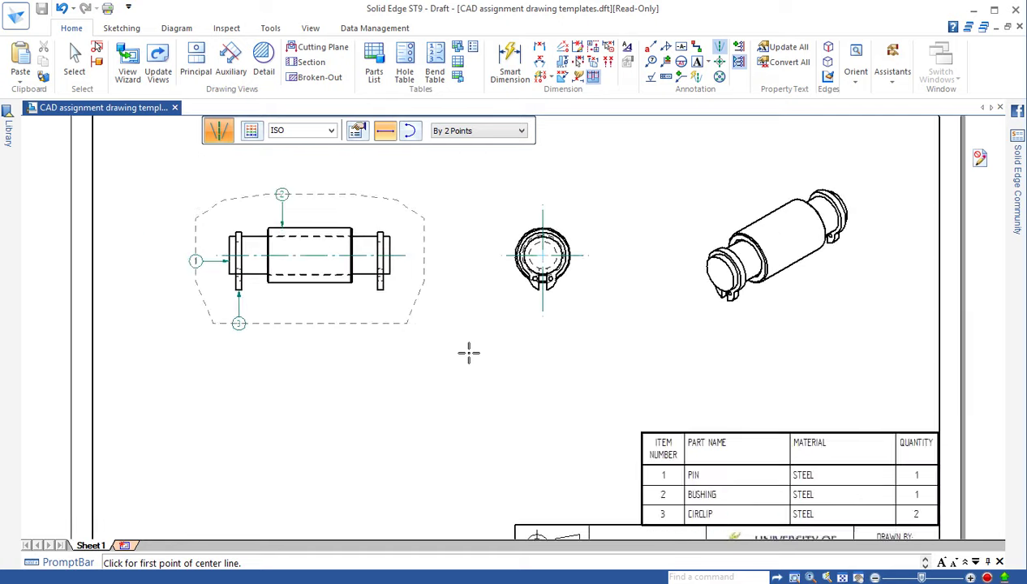
scroll(468, 352, "down", 3)
scroll(468, 353, "up", 2)
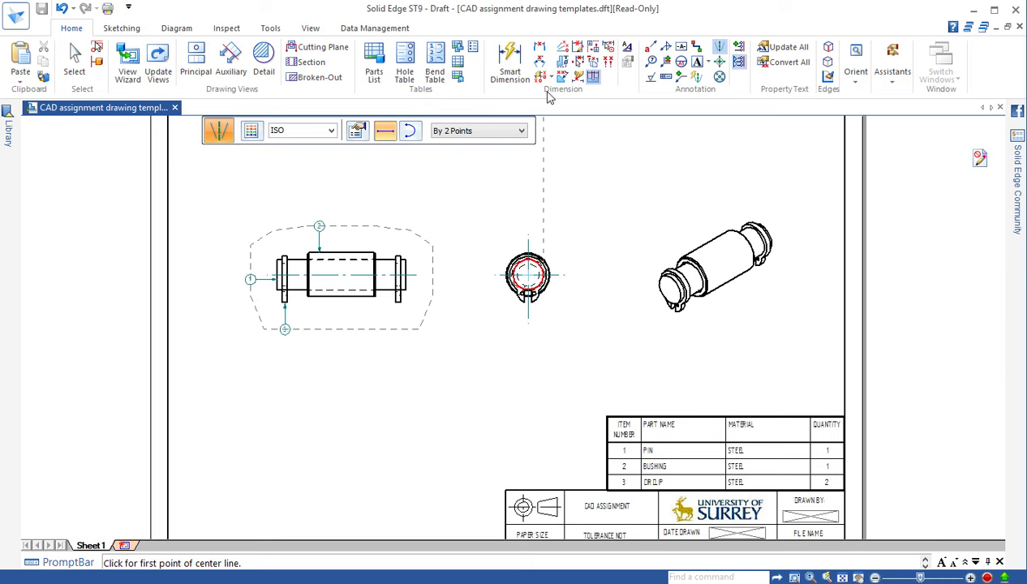
- Measure the pin's end-to-end length as 38 with Distance Between, clearing the chamfer prefix
left_click(539, 50)
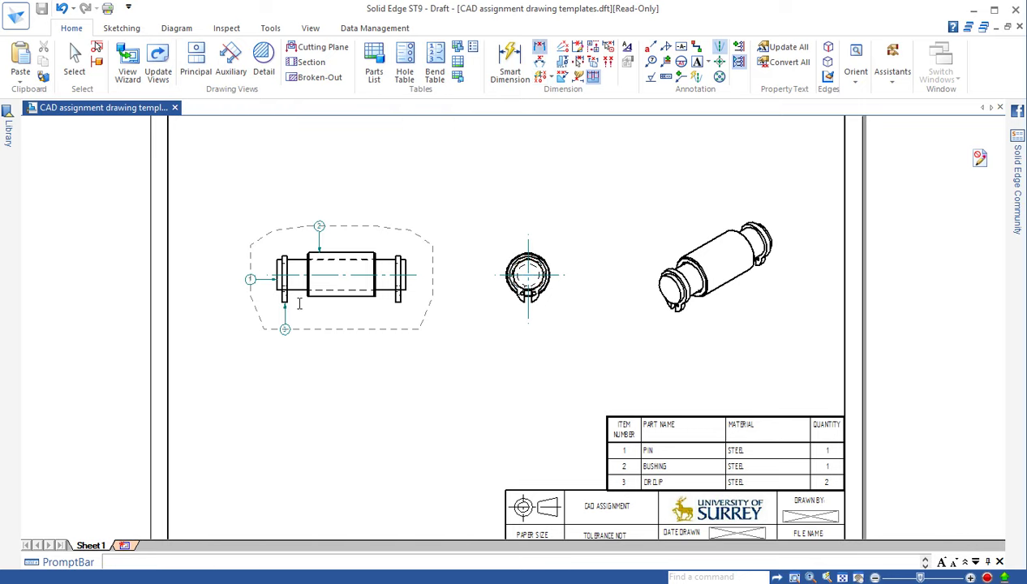
scroll(294, 313, "up", 2)
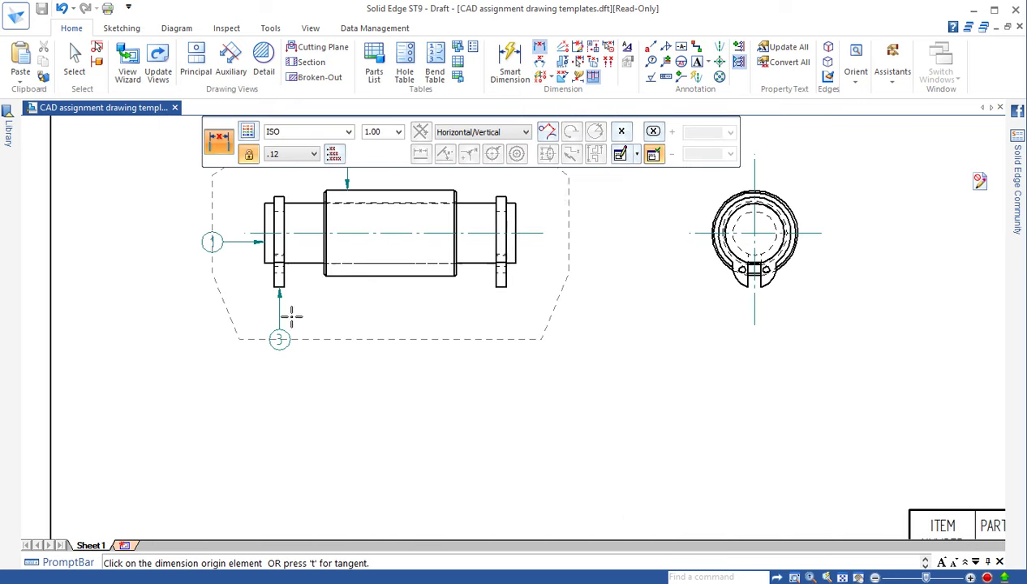
left_click(261, 256)
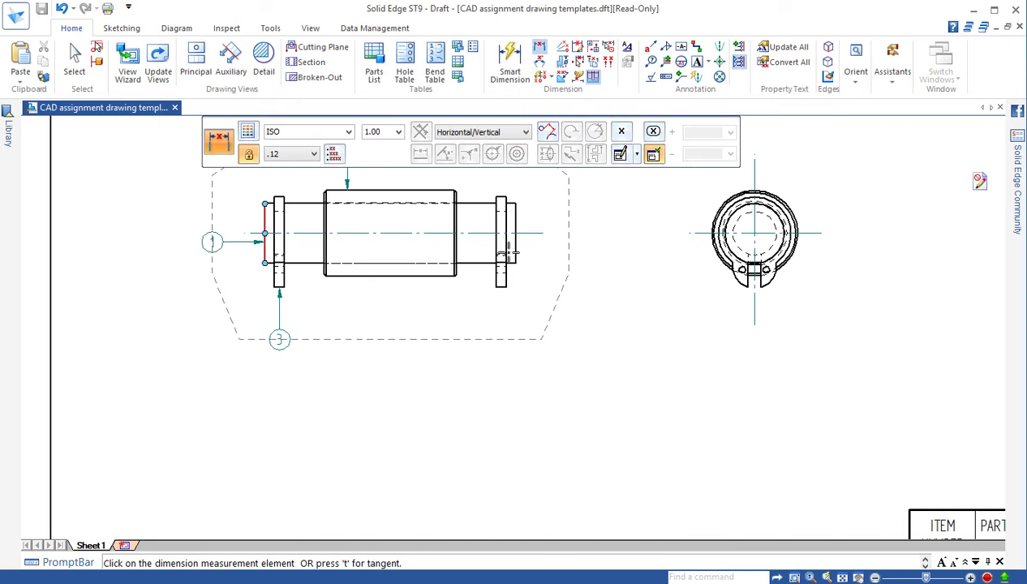
left_click(517, 253)
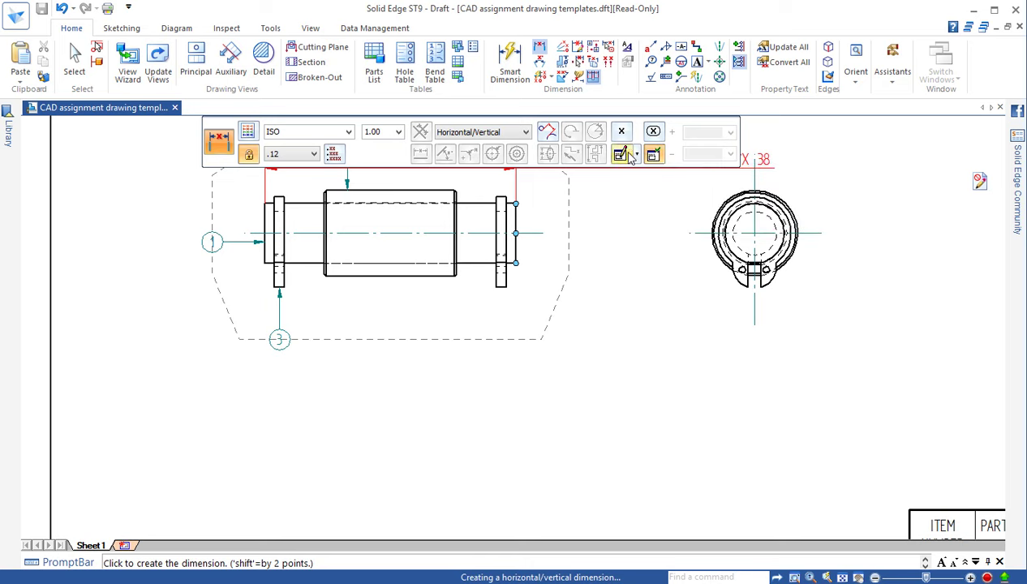
left_click(621, 154)
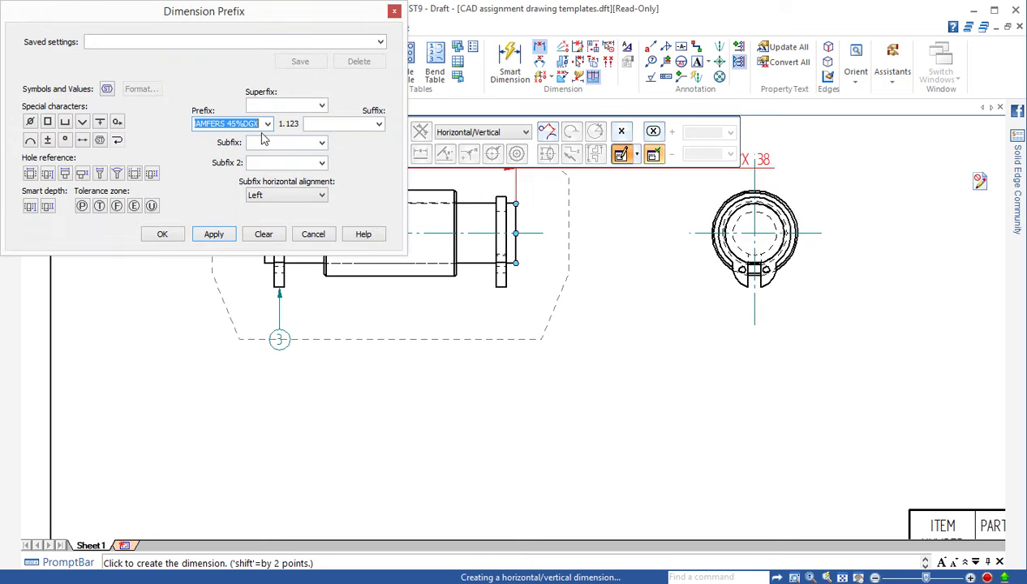
key("BackSpace")
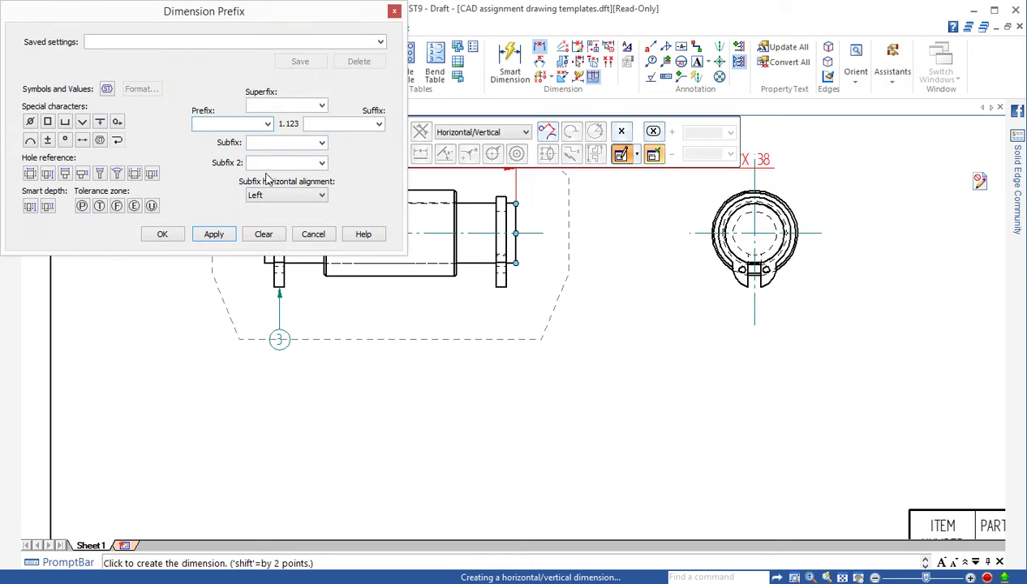
left_click(164, 235)
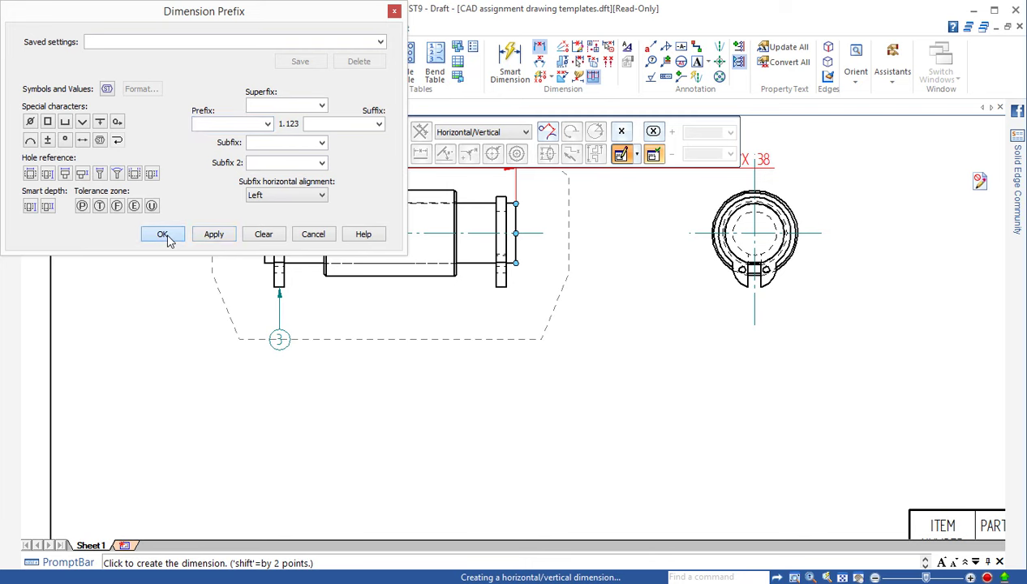
- Place the 38 dimension below the pin, then add a 13.64 vertical dimension across the collar
left_click(396, 416)
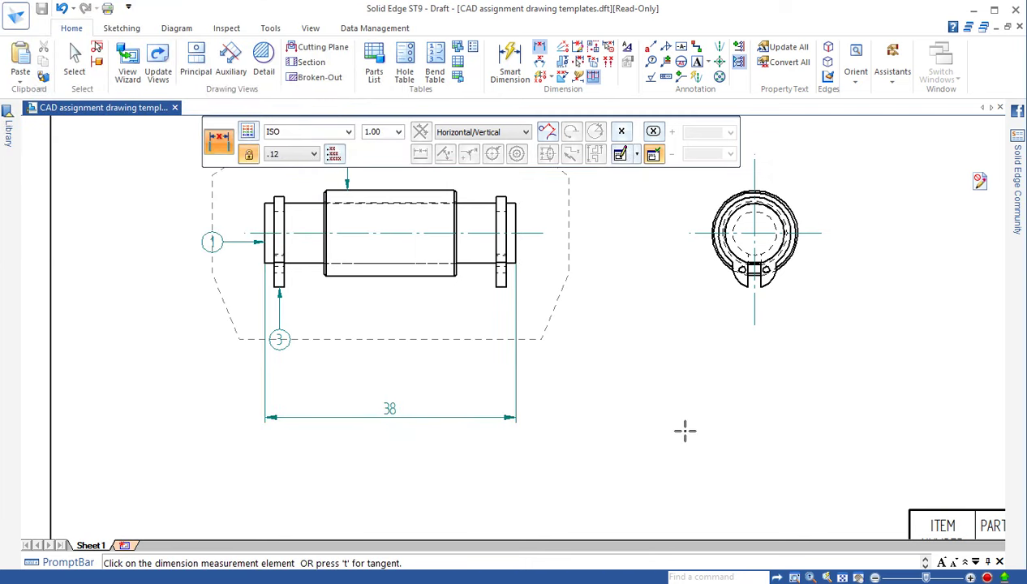
scroll(697, 344, "down", 1)
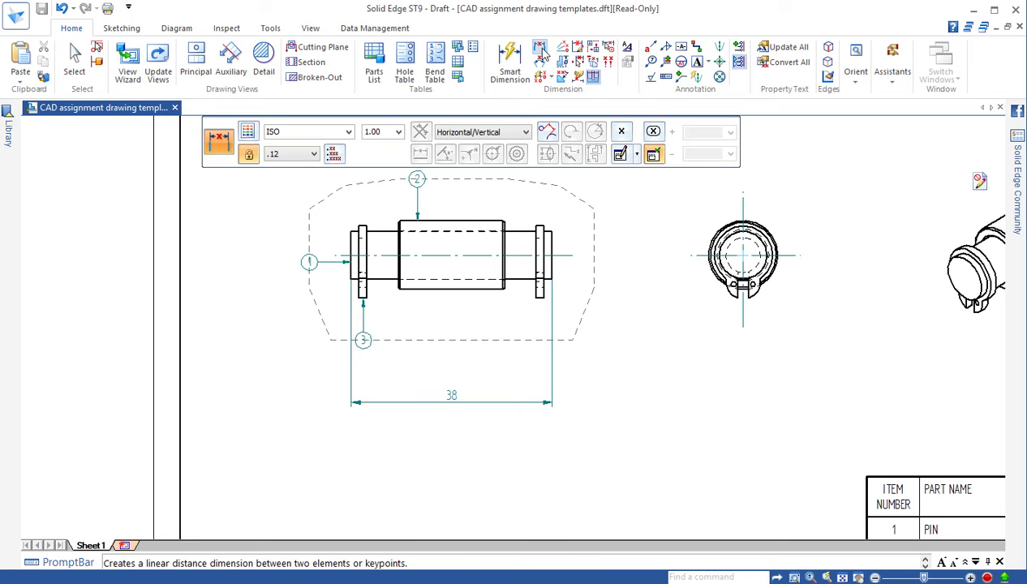
key("Escape")
left_click(539, 297)
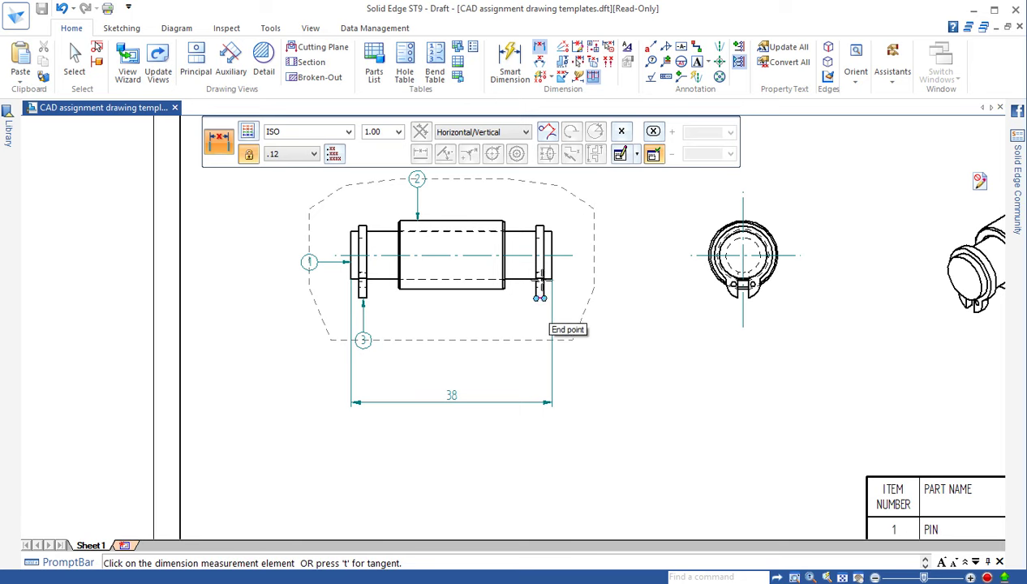
left_click(541, 227)
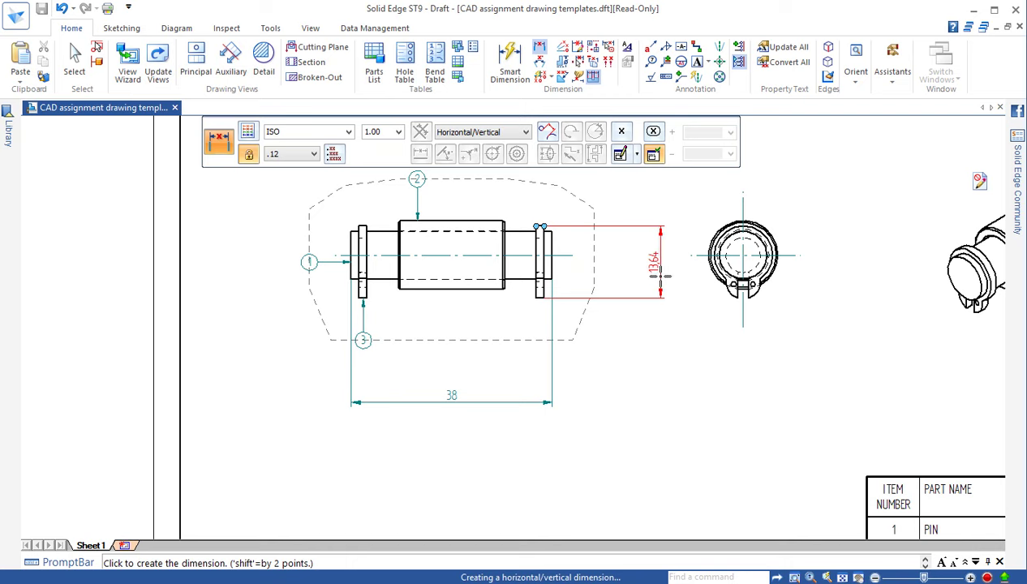
left_click(658, 276)
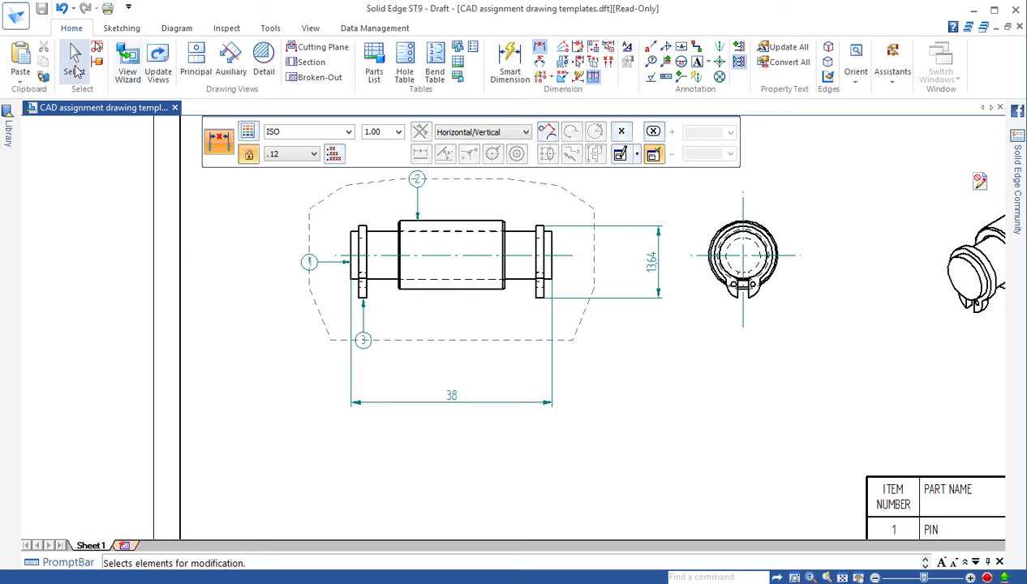
- Edit the collar dimension's value from 13.64 to 13.7
left_click(75, 57)
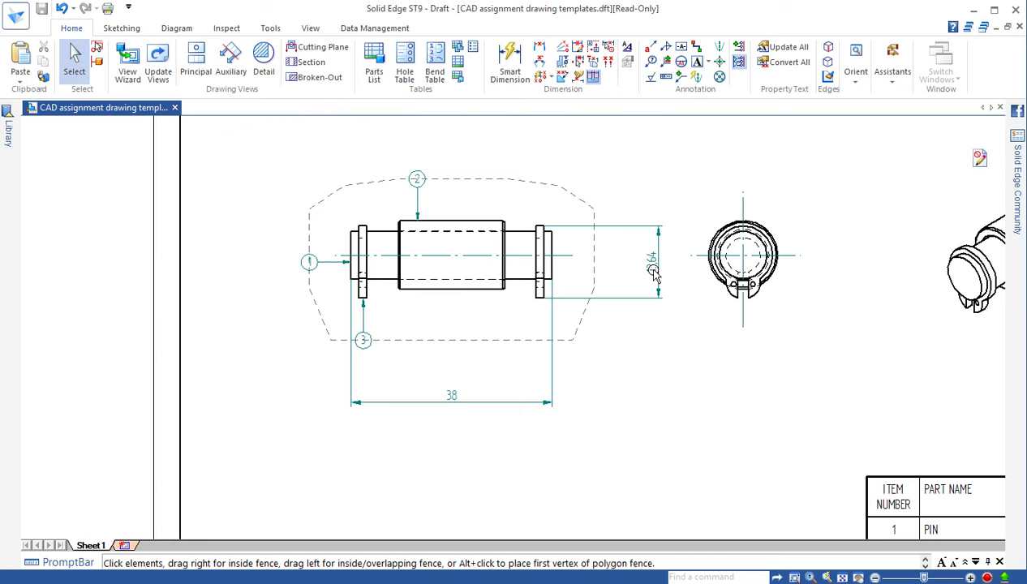
left_click(653, 264)
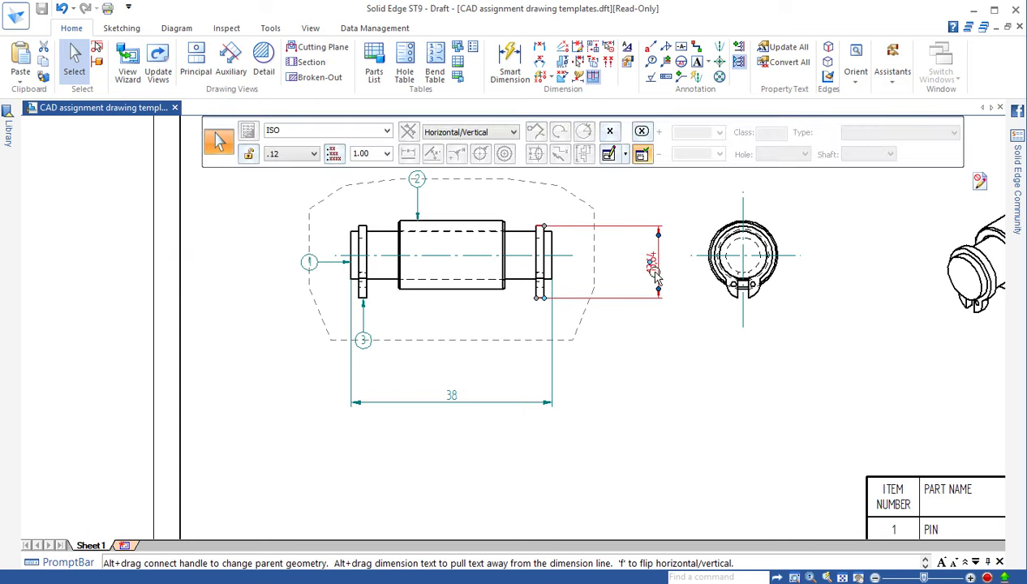
left_click(652, 266)
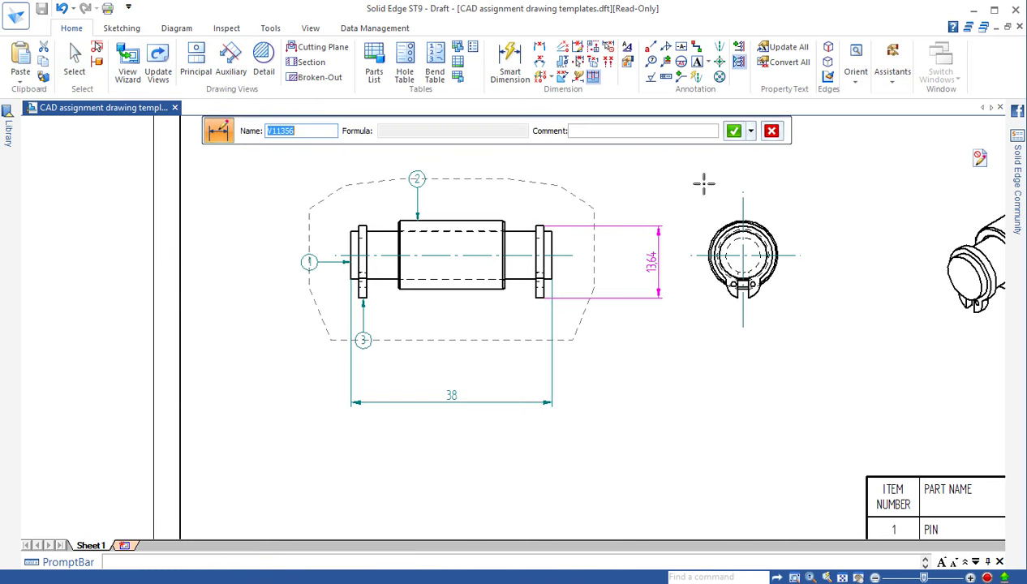
left_click(734, 131)
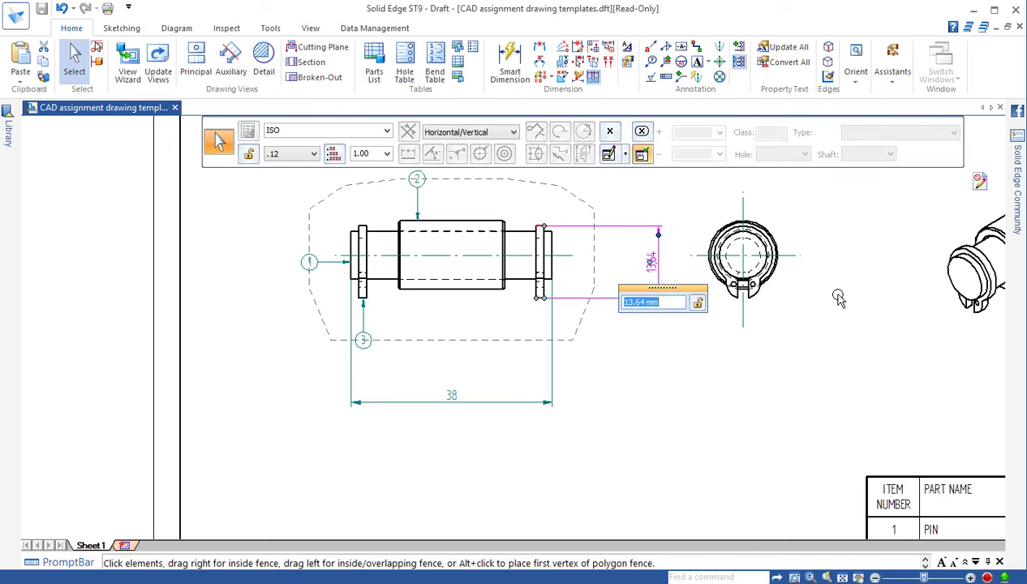
type("13")
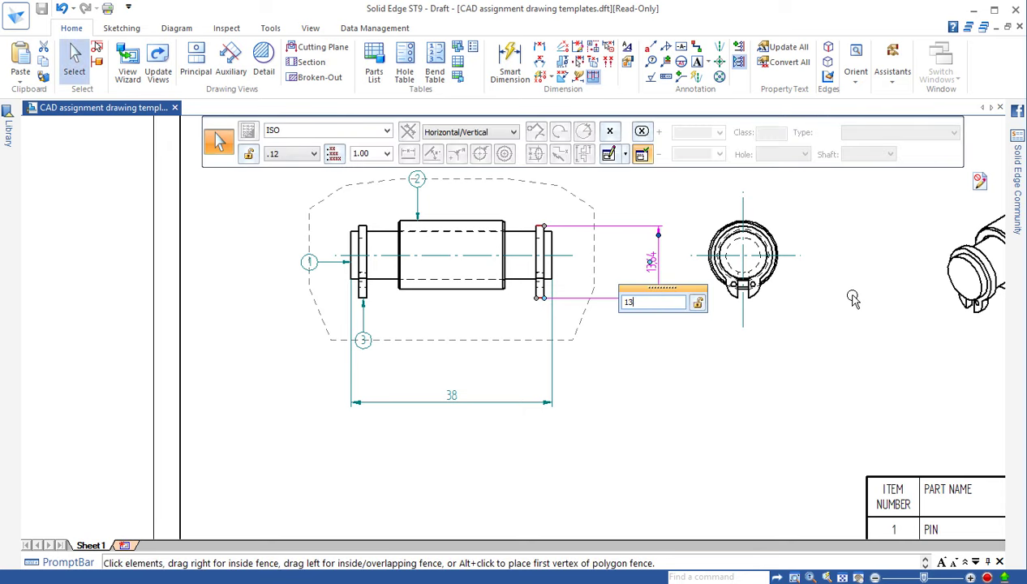
type(".7")
key("Return")
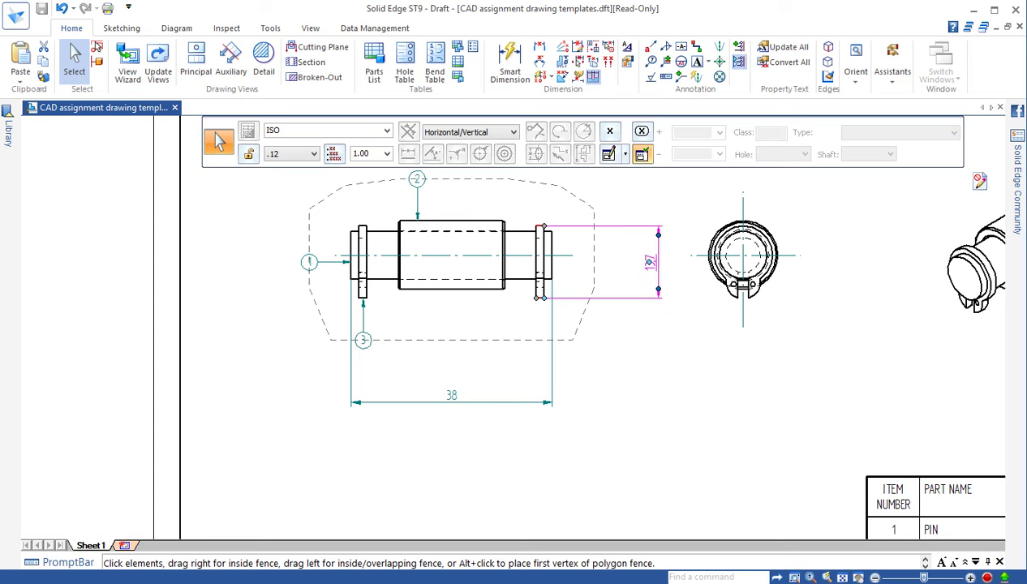
- Change the 13.7 dimension's not-to-scale symbol from Underline to None in Dimension Properties
right_click(651, 270)
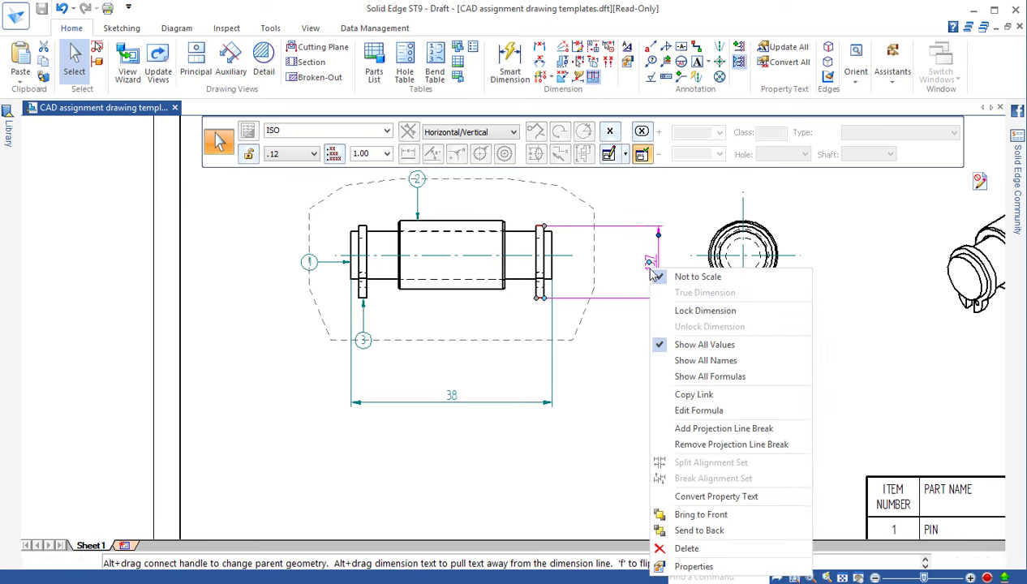
left_click(710, 567)
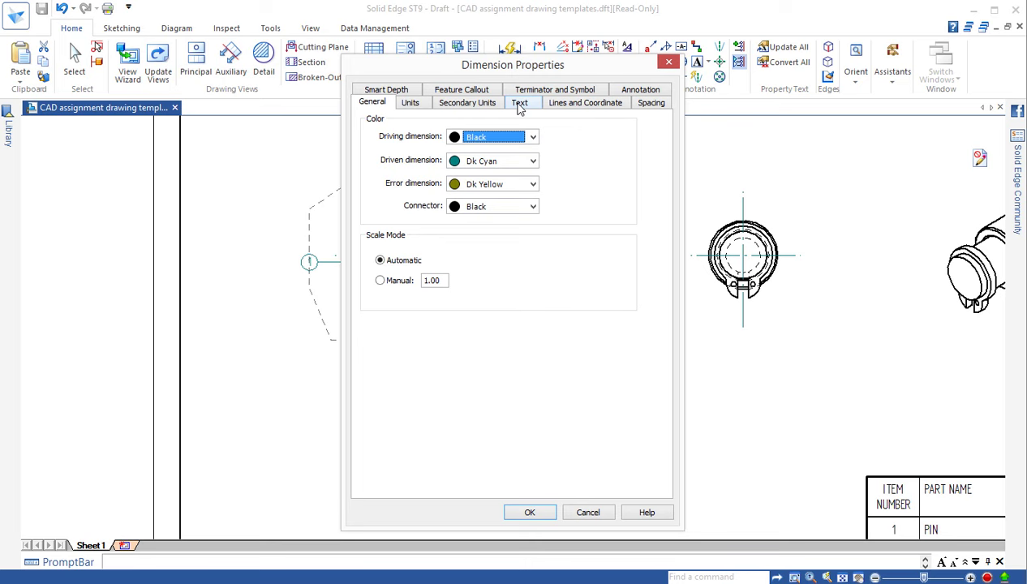
left_click(520, 107)
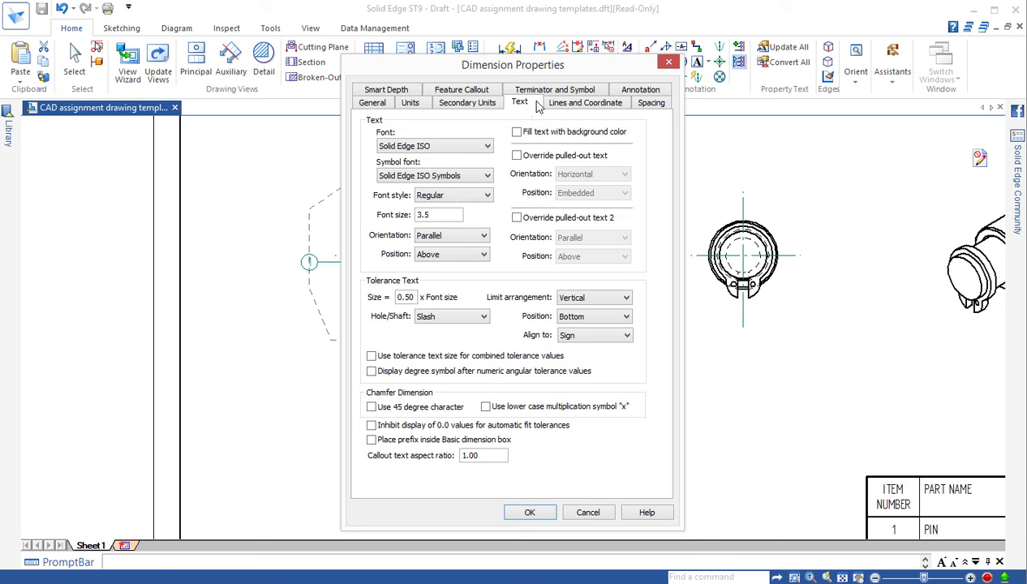
left_click(563, 91)
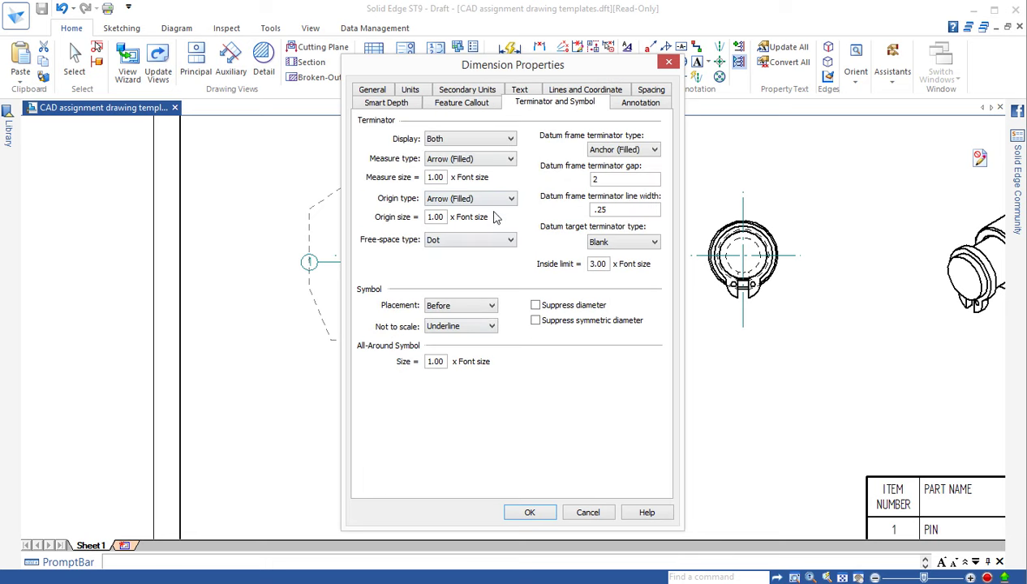
left_click(491, 326)
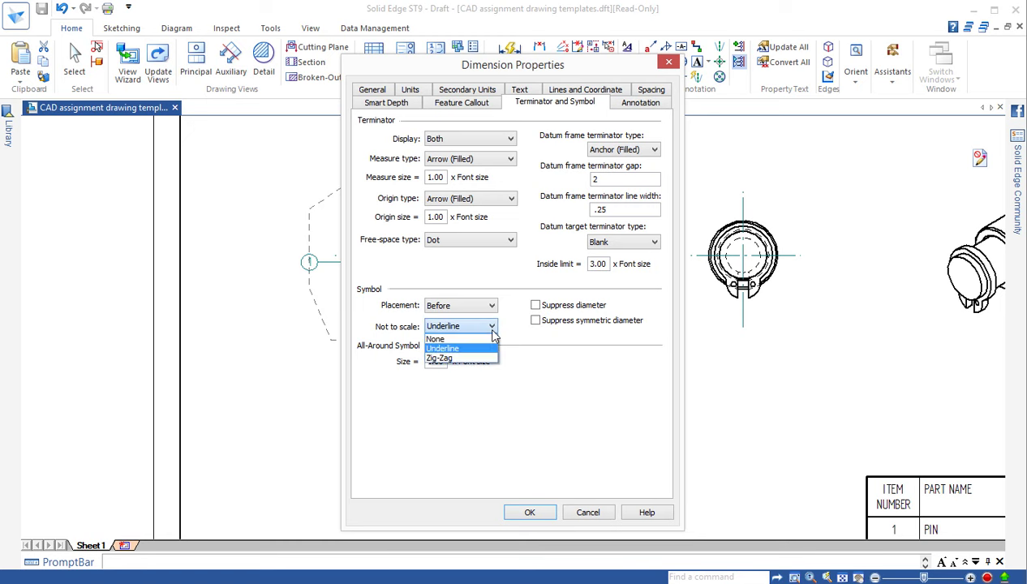
left_click(451, 339)
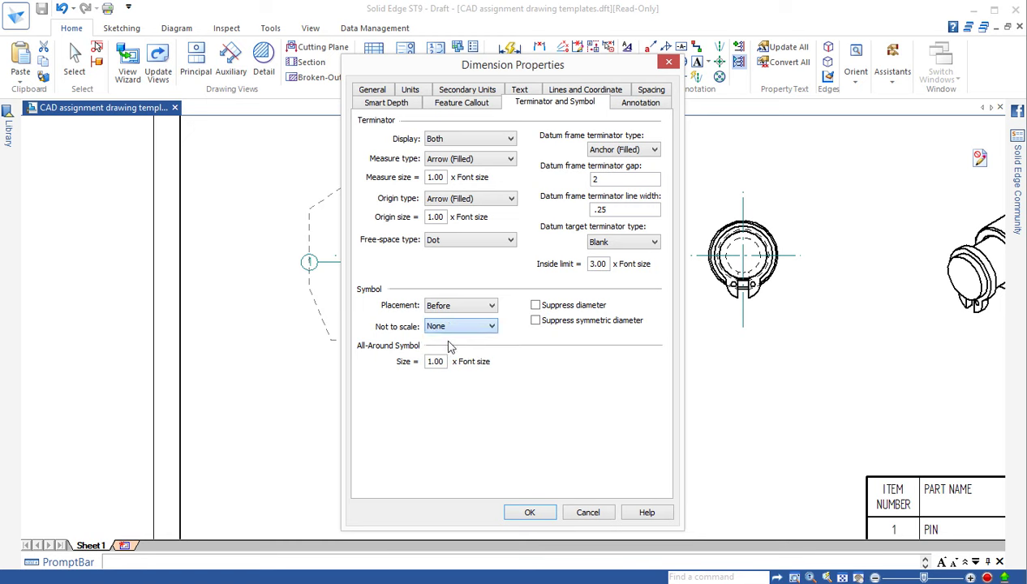
left_click(531, 512)
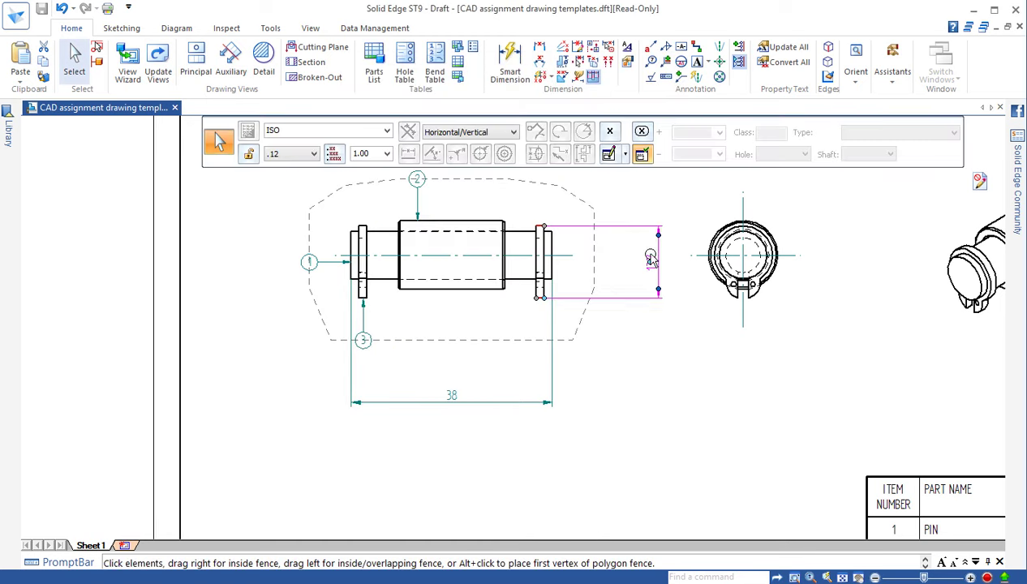
- Drag the 13.7 dimension nearer the pin and add a Ø13 Smart Dimension to the circlip circle
left_click_drag(661, 279, 625, 274)
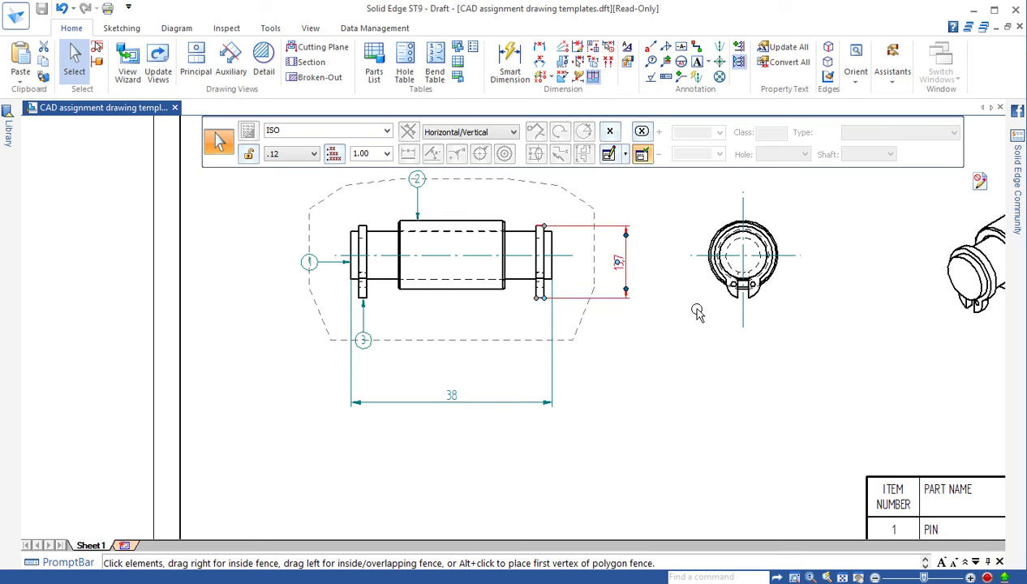
left_click(509, 66)
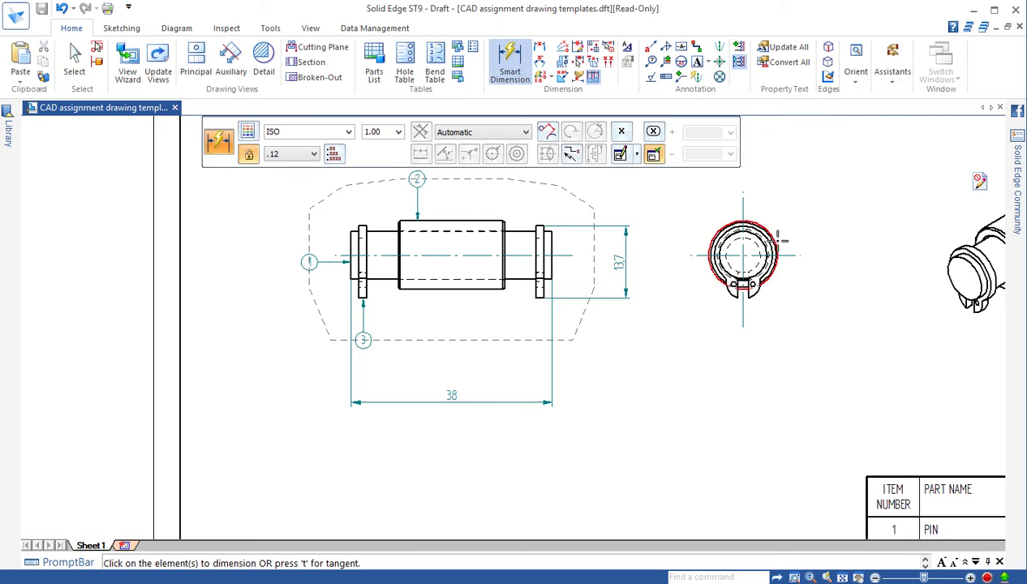
left_click(774, 243)
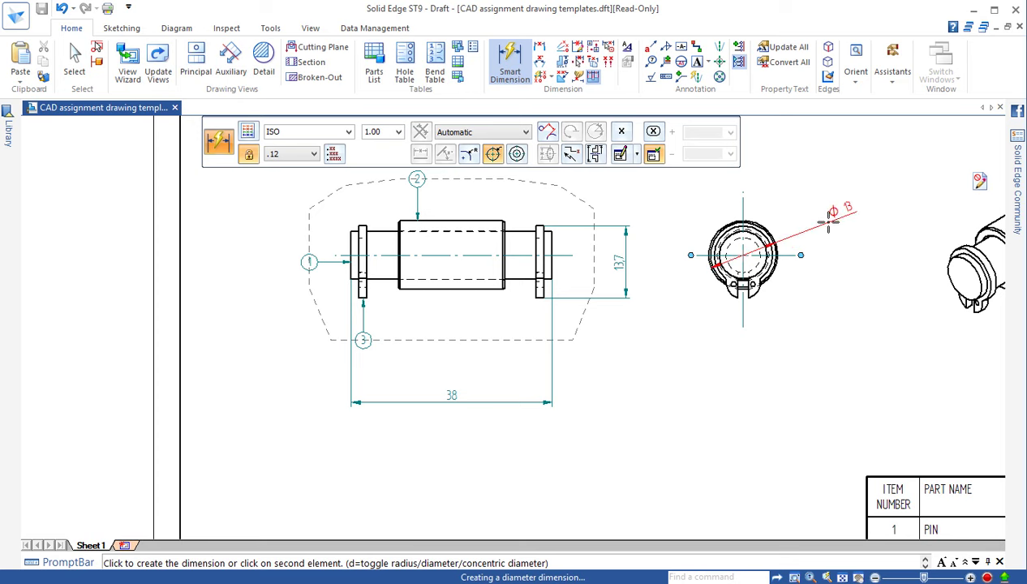
left_click(828, 219)
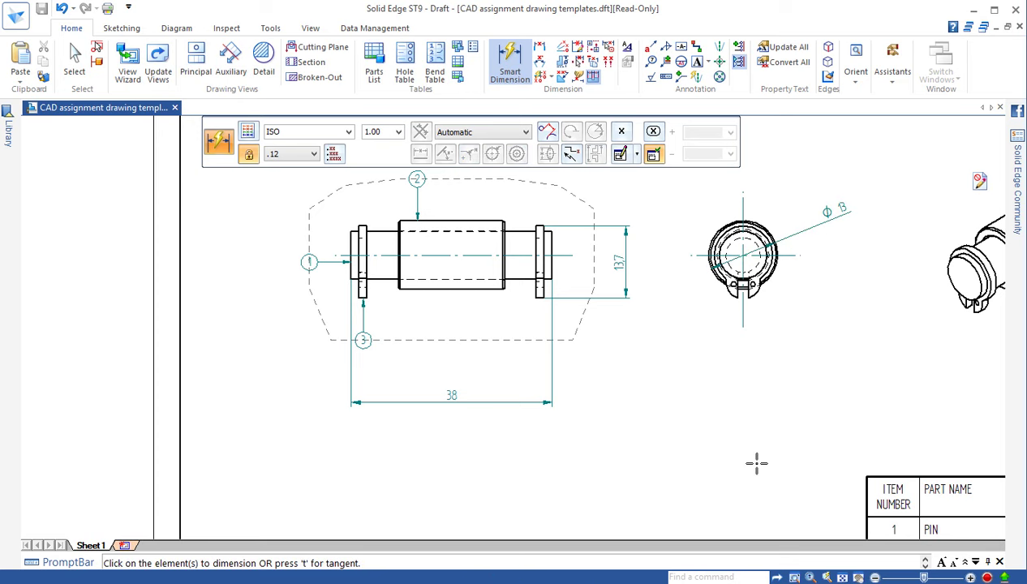
scroll(708, 414, "up", 1)
scroll(705, 410, "down", 3)
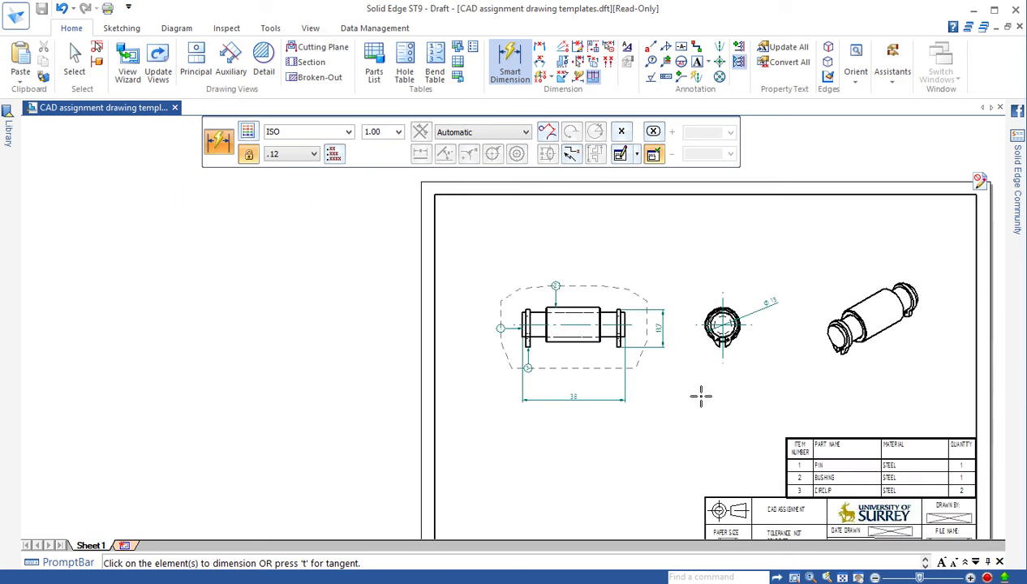
scroll(701, 396, "up", 1)
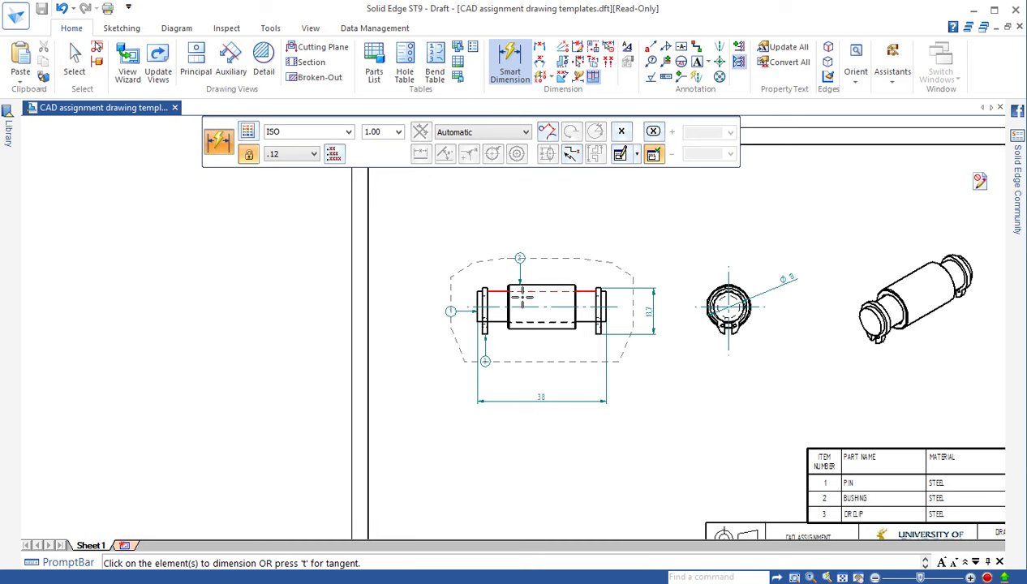
left_click(75, 64)
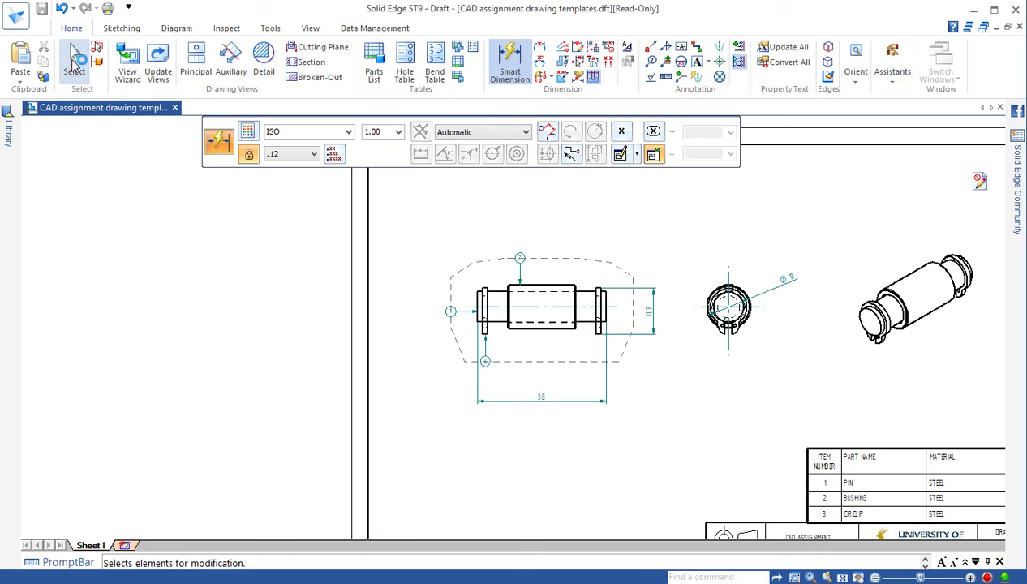
left_click(522, 261)
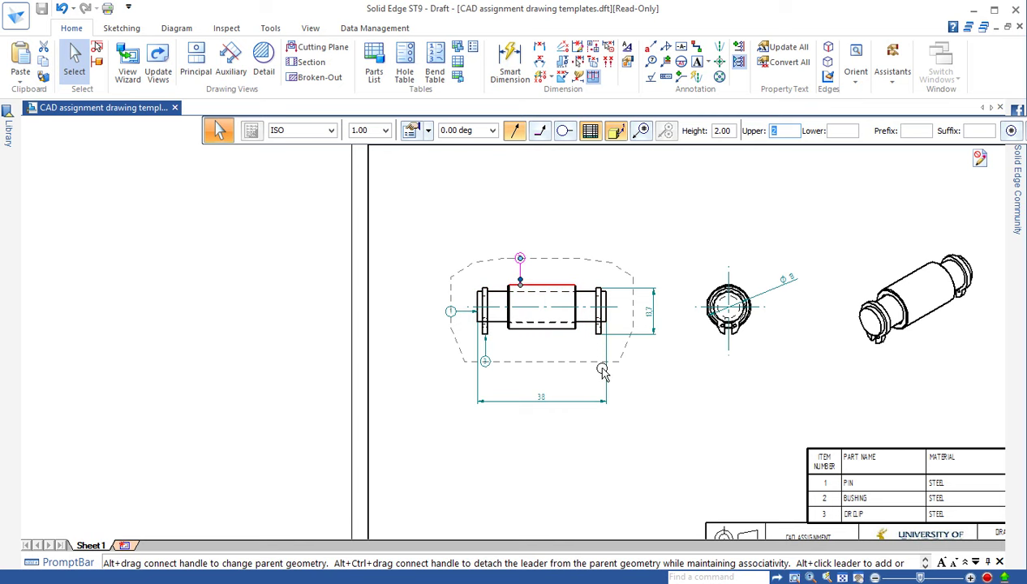
scroll(624, 357, "down", 3)
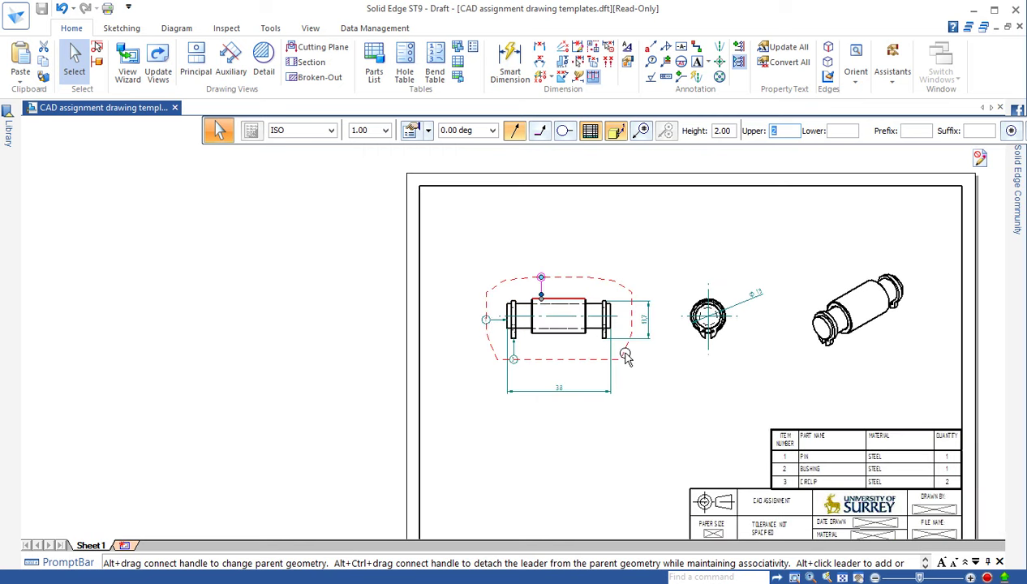
scroll(587, 332, "down", 2)
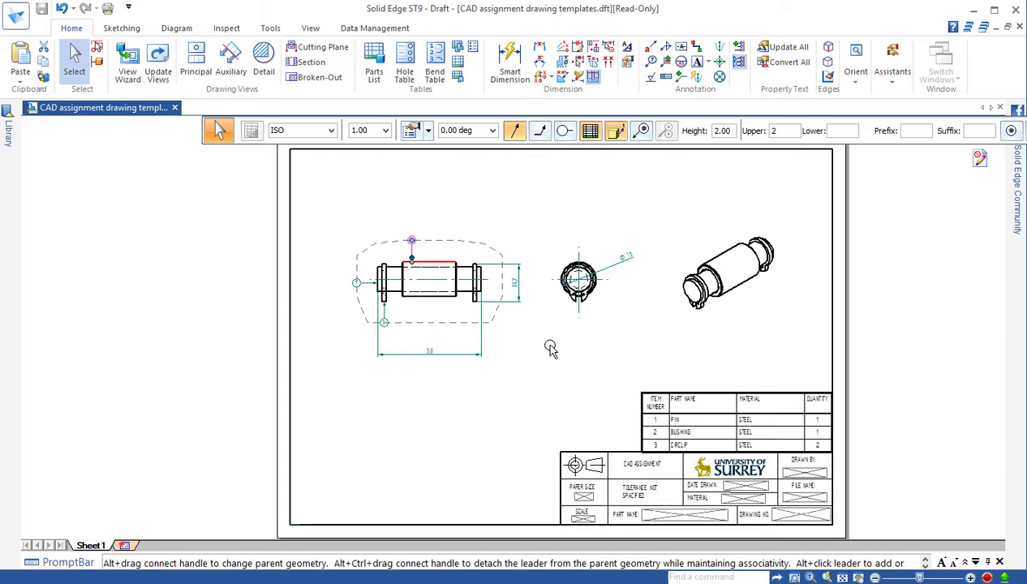
scroll(550, 349, "down", 1)
scroll(550, 348, "up", 1)
- Turn Background sheet view on and Working off, ending on the A4-Sheet background
left_click(310, 29)
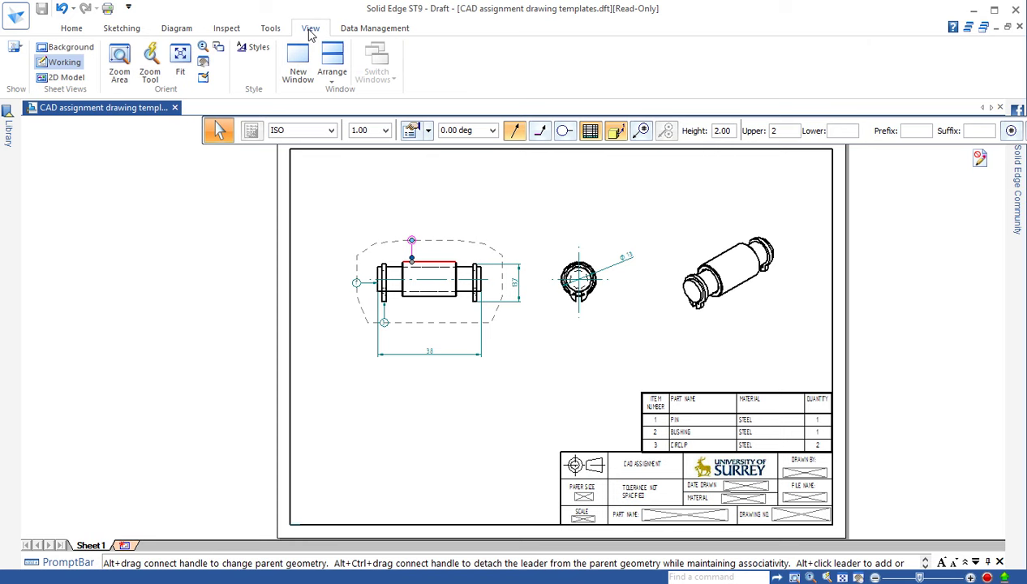
left_click(69, 47)
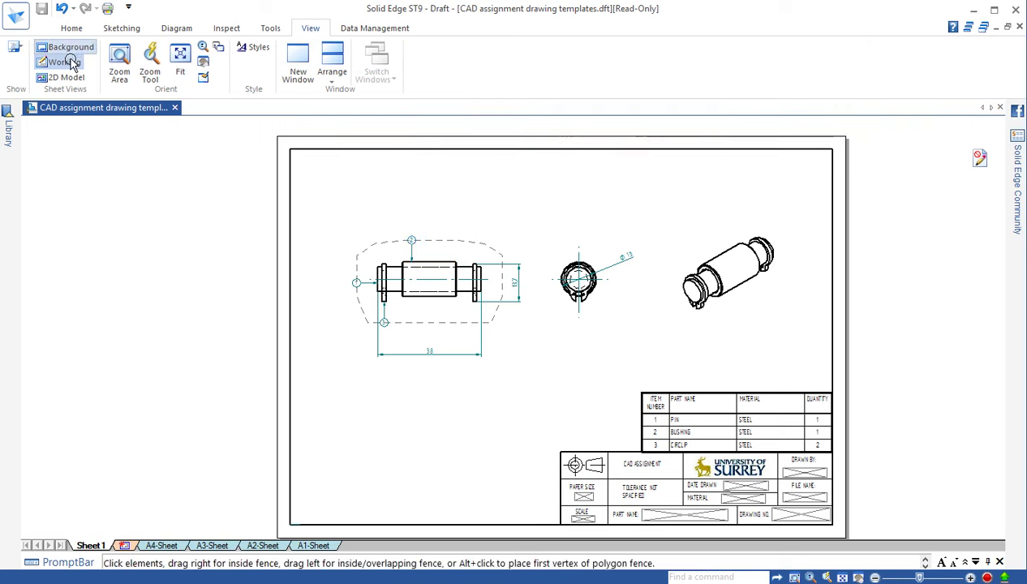
left_click(62, 65)
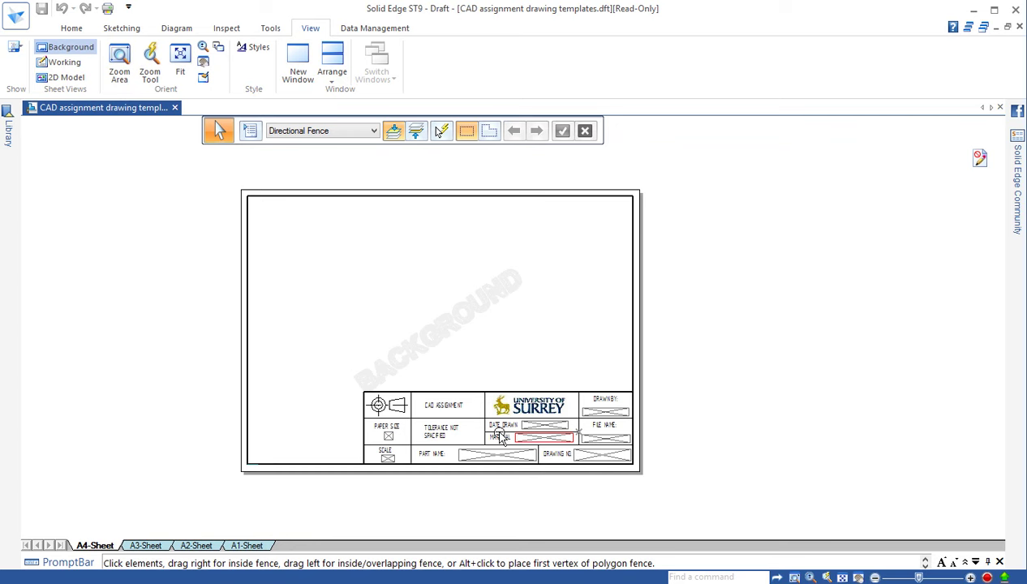
left_click(142, 547)
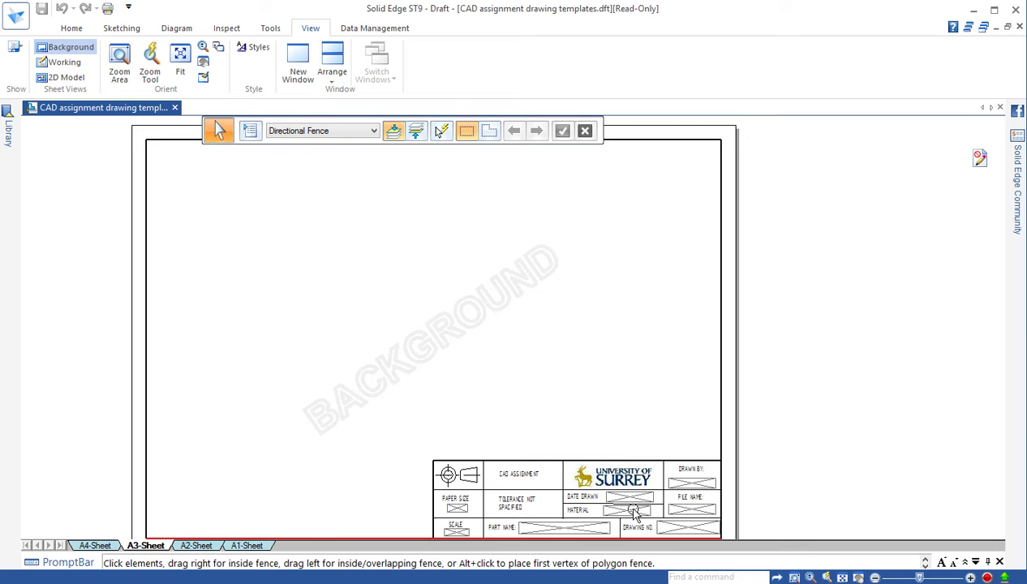
left_click(92, 546)
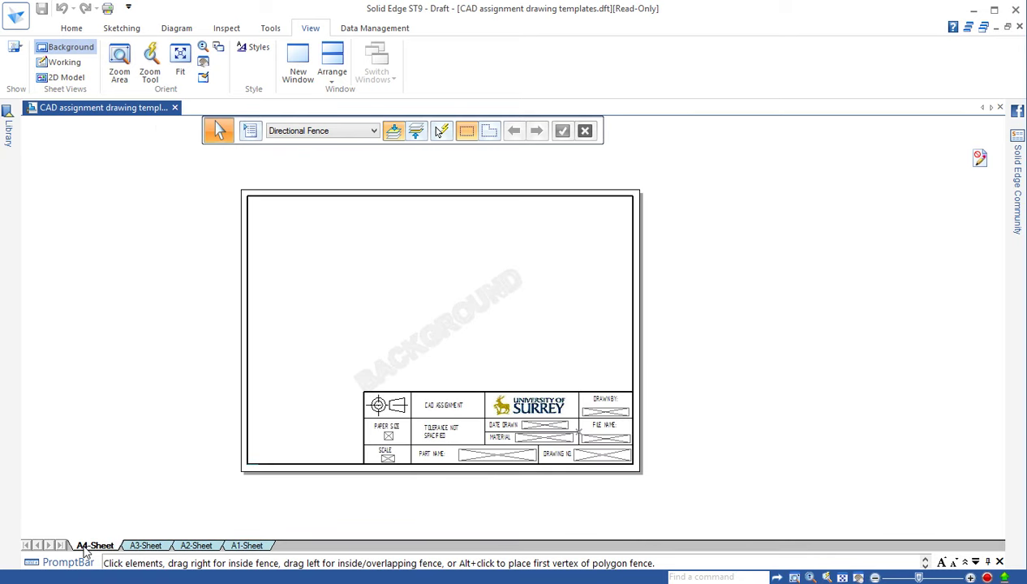
left_click(149, 548)
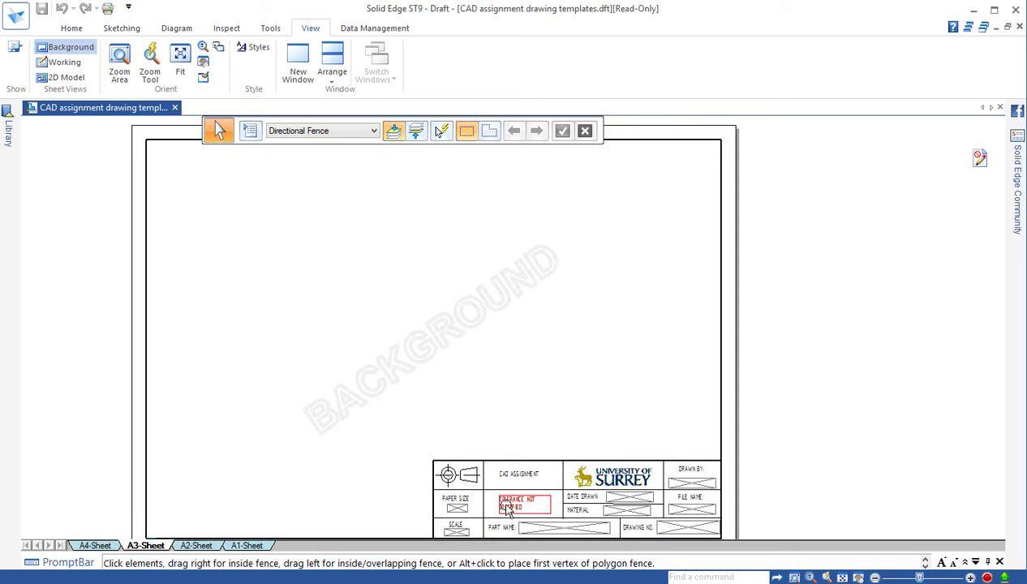
left_click(93, 546)
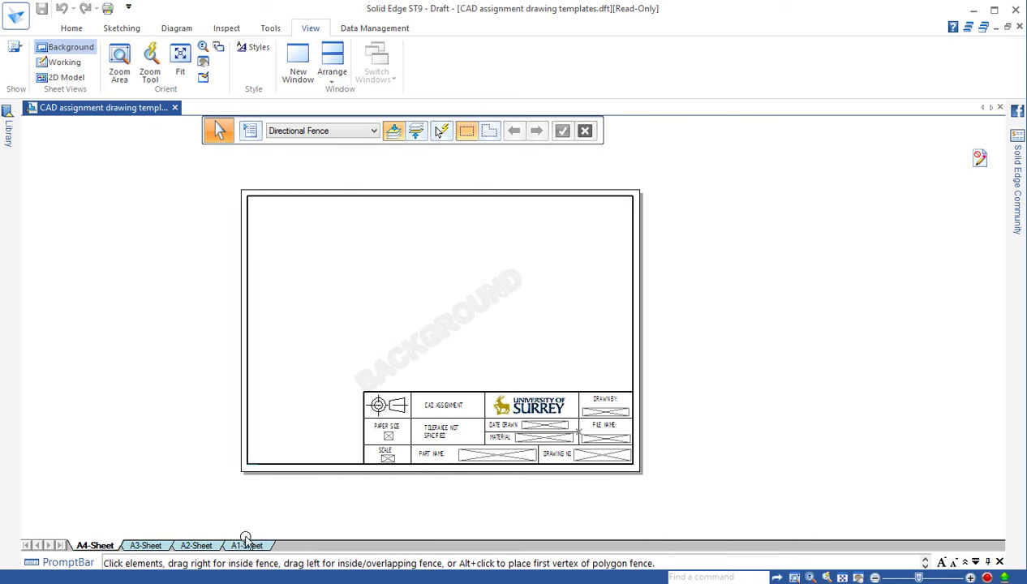
- On the A3-Sheet background, type ASSEMBLY into the title block's PART NAME box
left_click(146, 546)
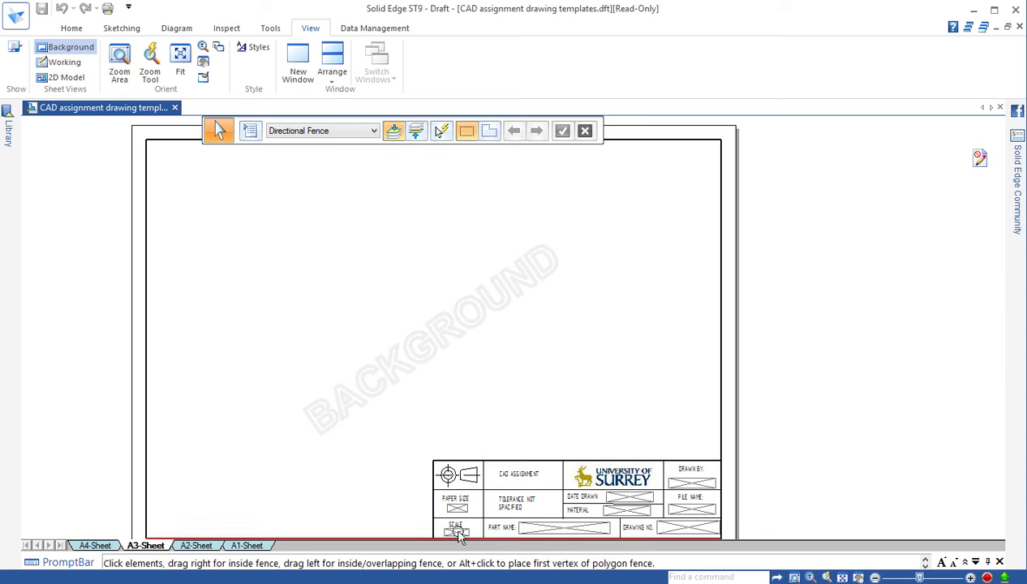
double_click(544, 529)
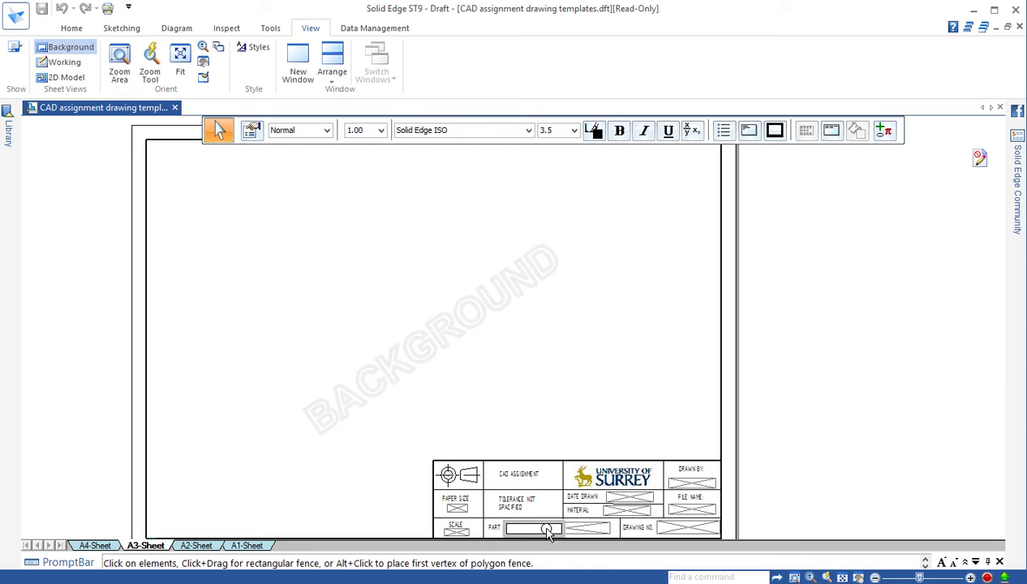
left_click(577, 534)
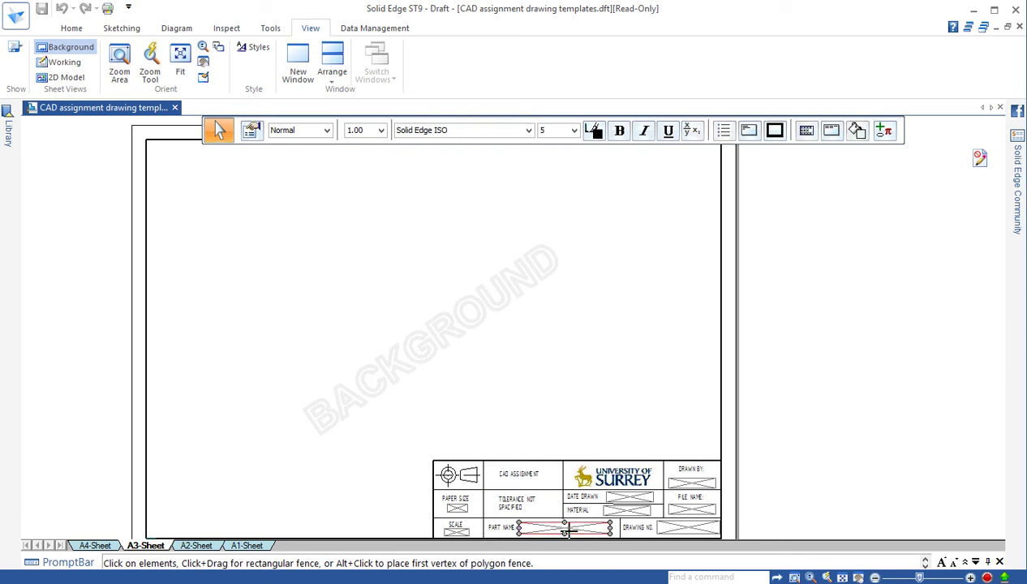
double_click(565, 529)
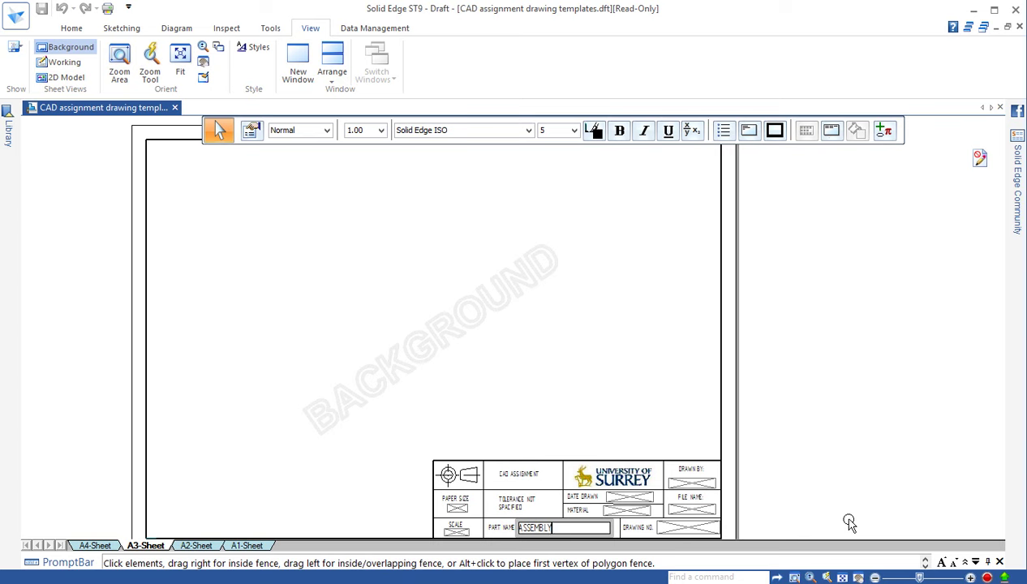
left_click(608, 382)
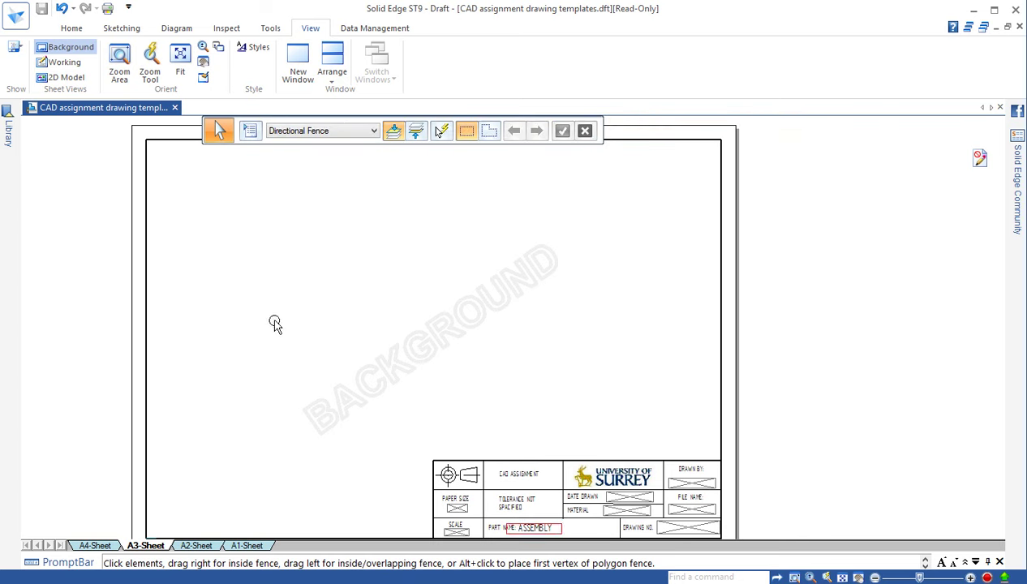
- Turn Working sheets back on and Background off to return to Sheet1
left_click(64, 63)
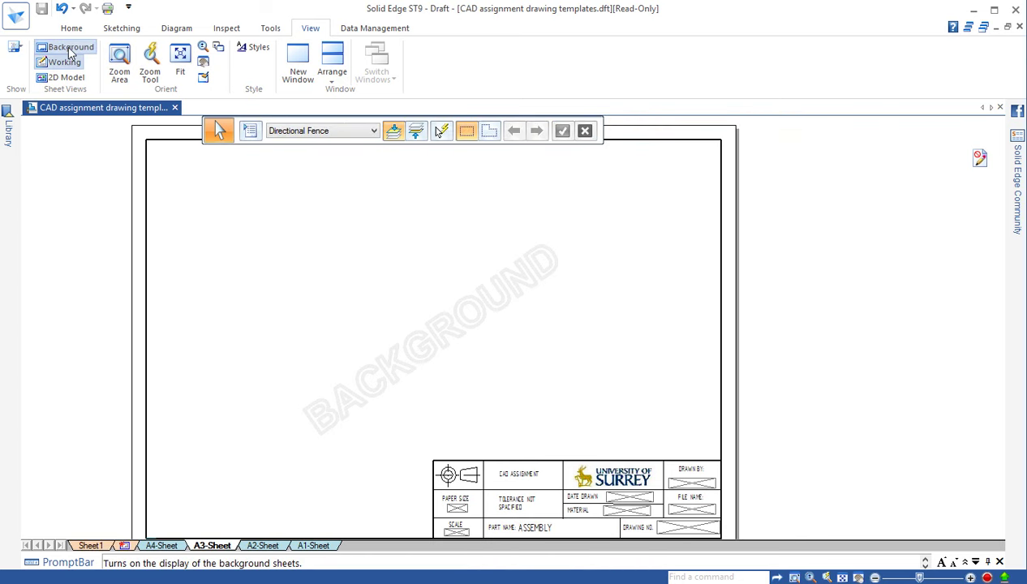
left_click(71, 48)
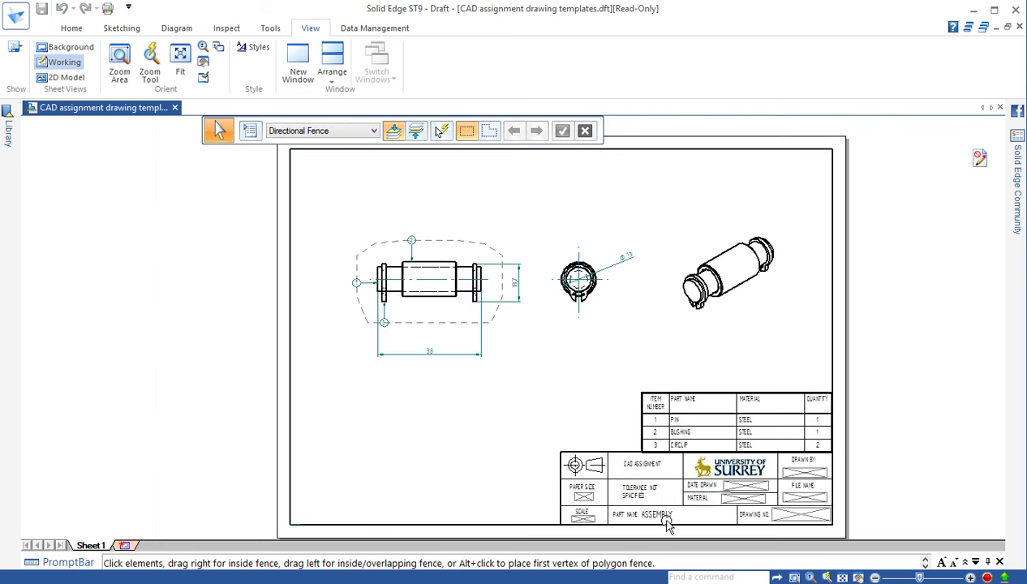